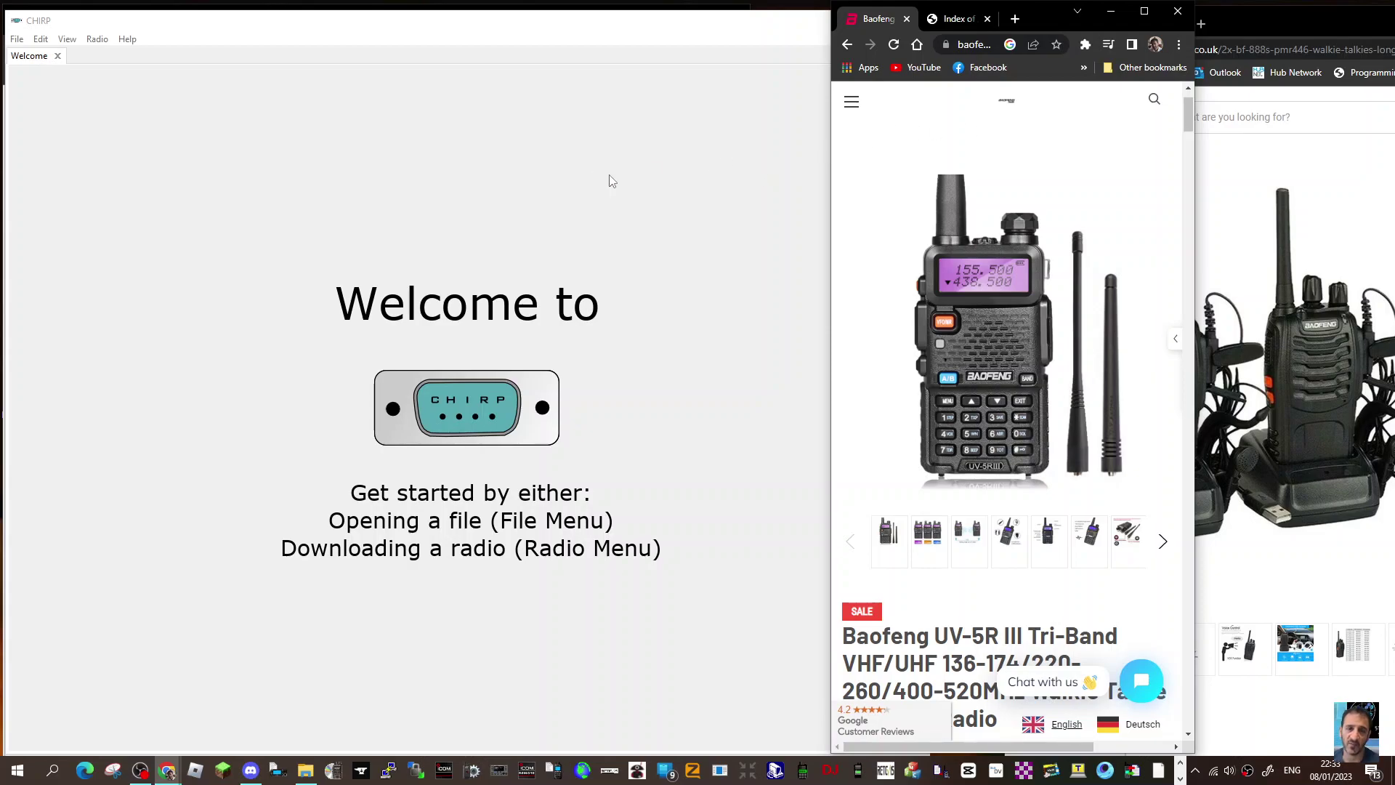
Look at the chirp-next Windows installer on the CHIRP download page and return to the Baofeng radio page.
{"action": "left_click", "coordinate": [956, 24]}
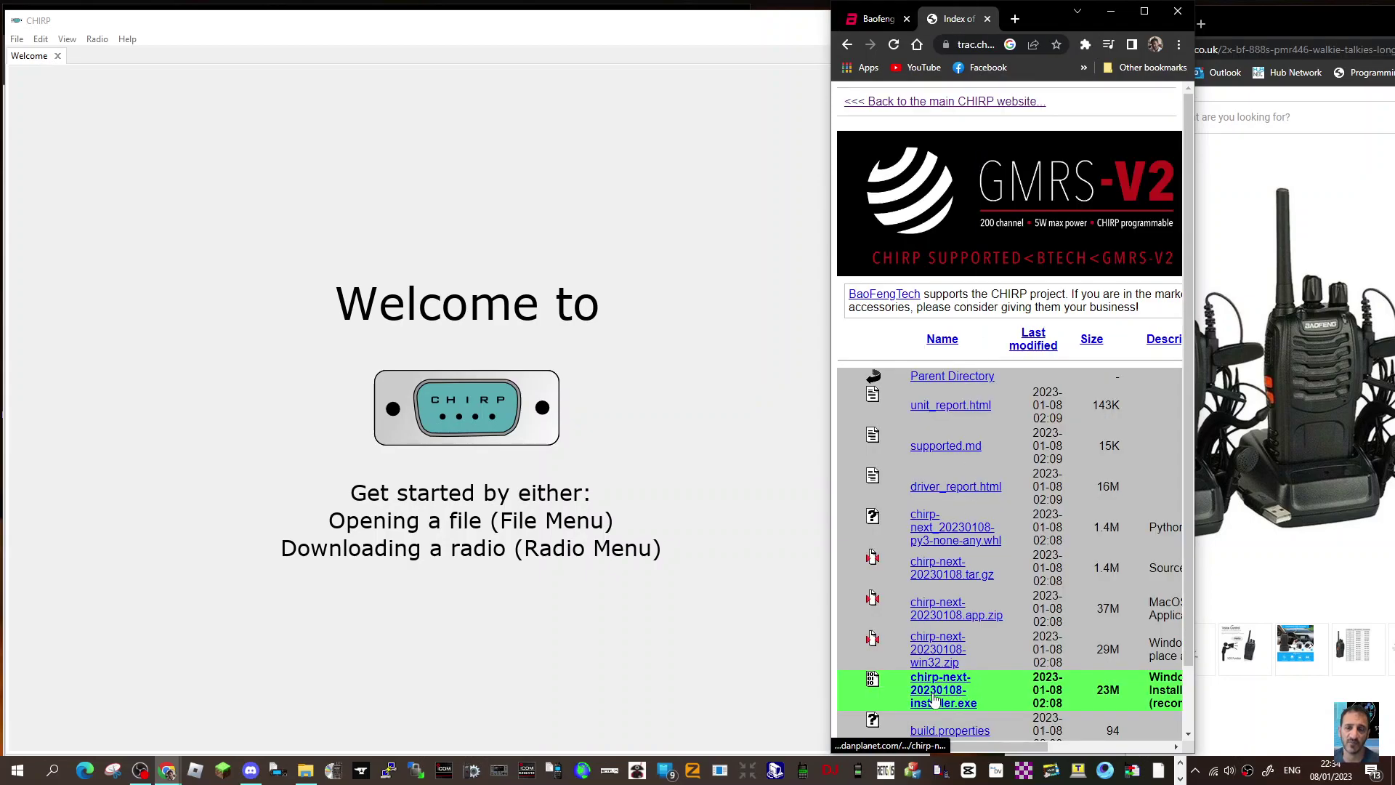
{"action": "left_click", "coordinate": [879, 20]}
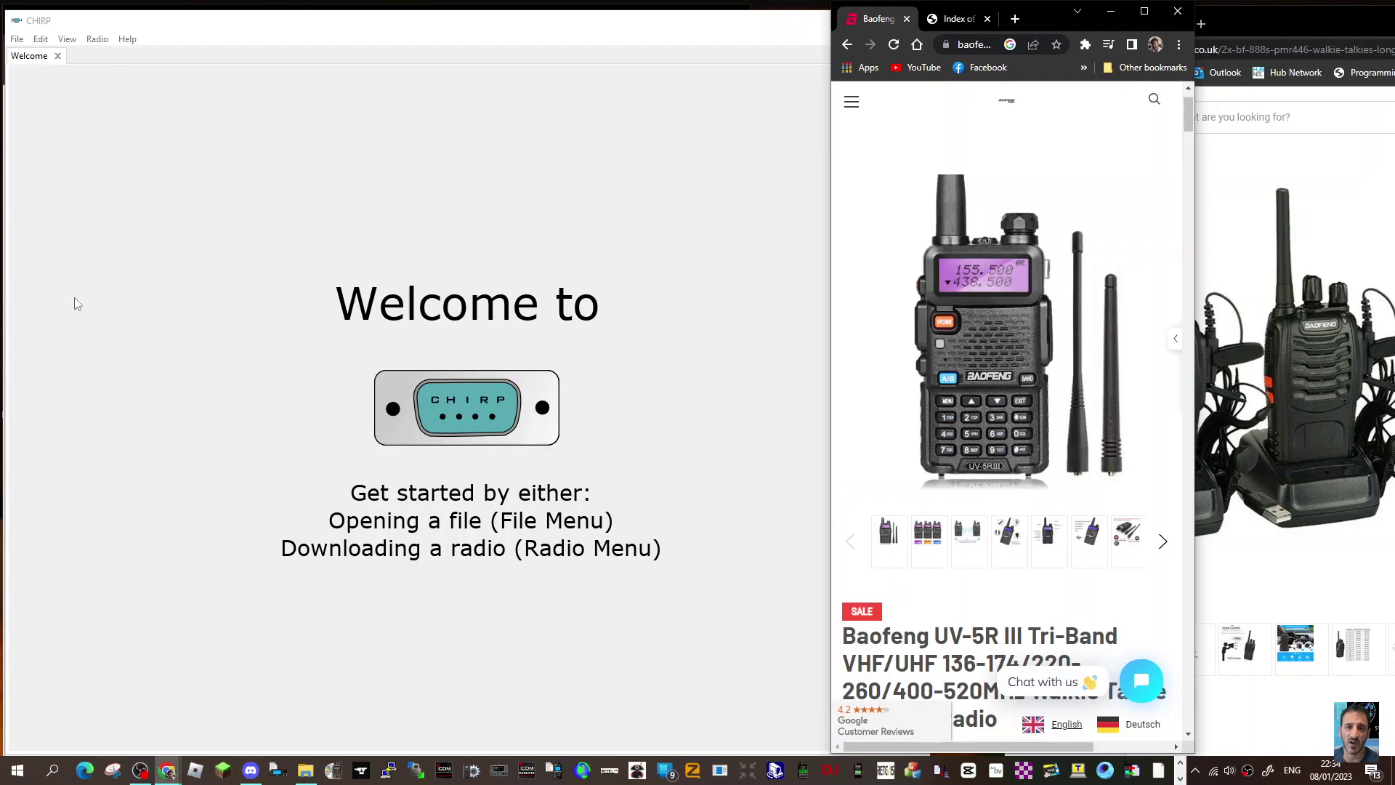
Check in Device Manager which COM port the USB-SERIAL CH340 programming cable uses, and minimize Device Manager.
{"action": "right_click", "coordinate": [26, 762]}
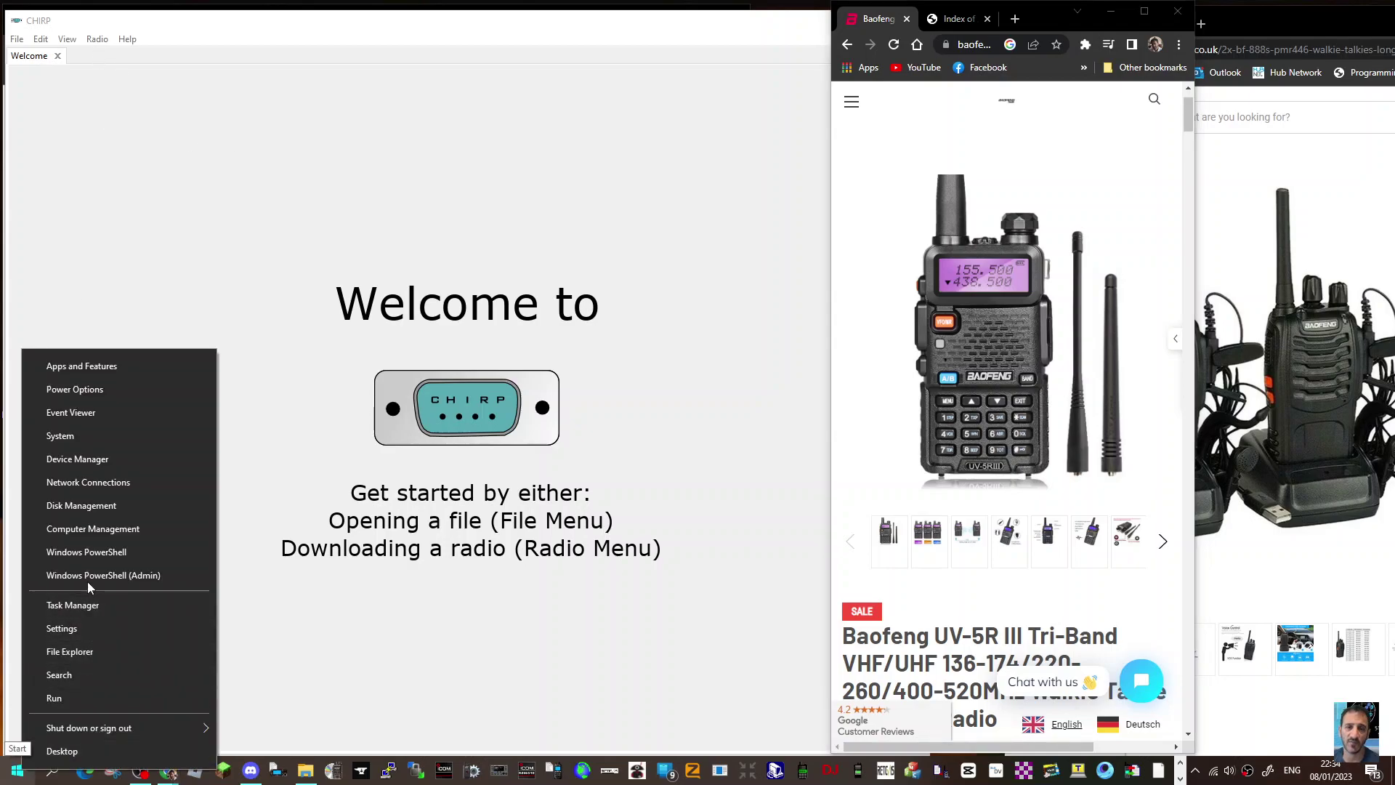
{"action": "left_click", "coordinate": [72, 464]}
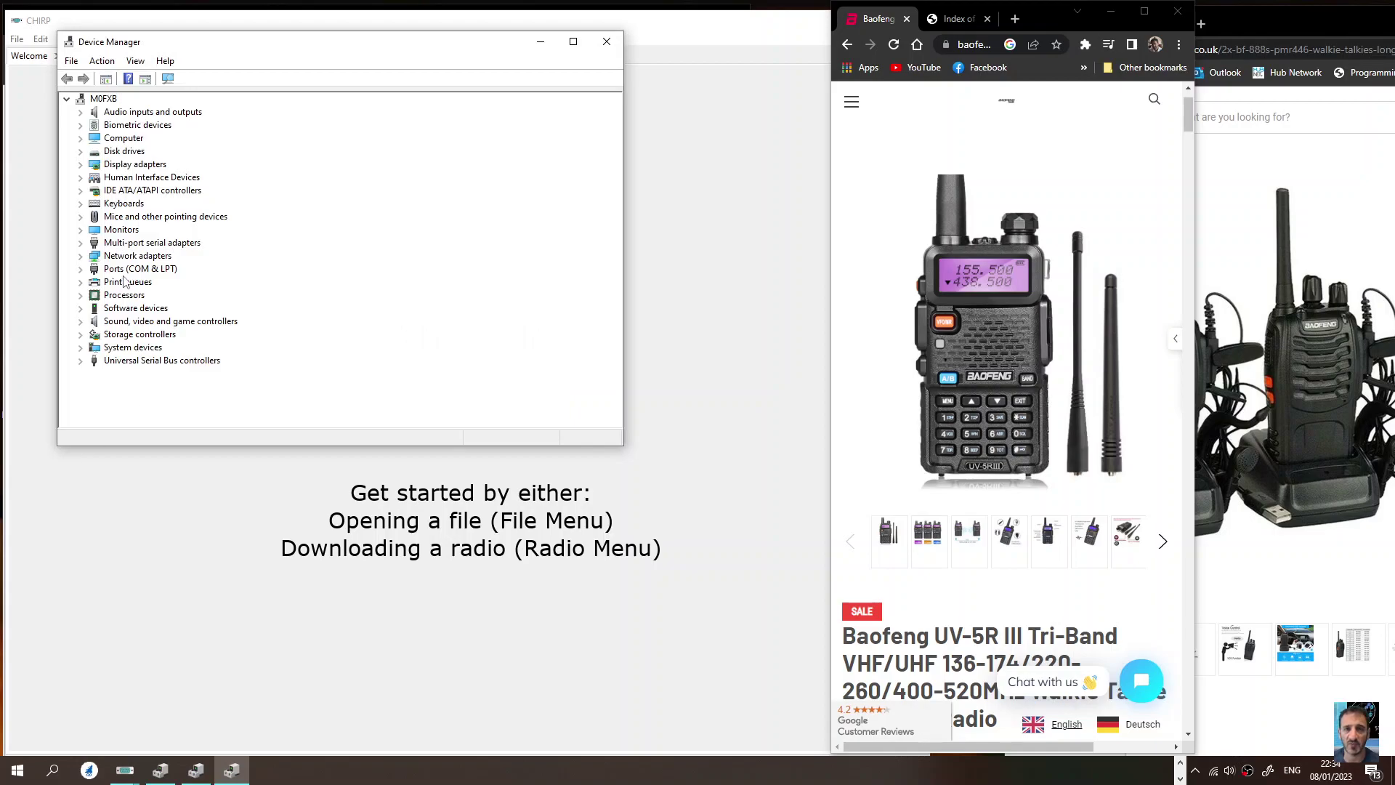
{"action": "double_click", "coordinate": [128, 270]}
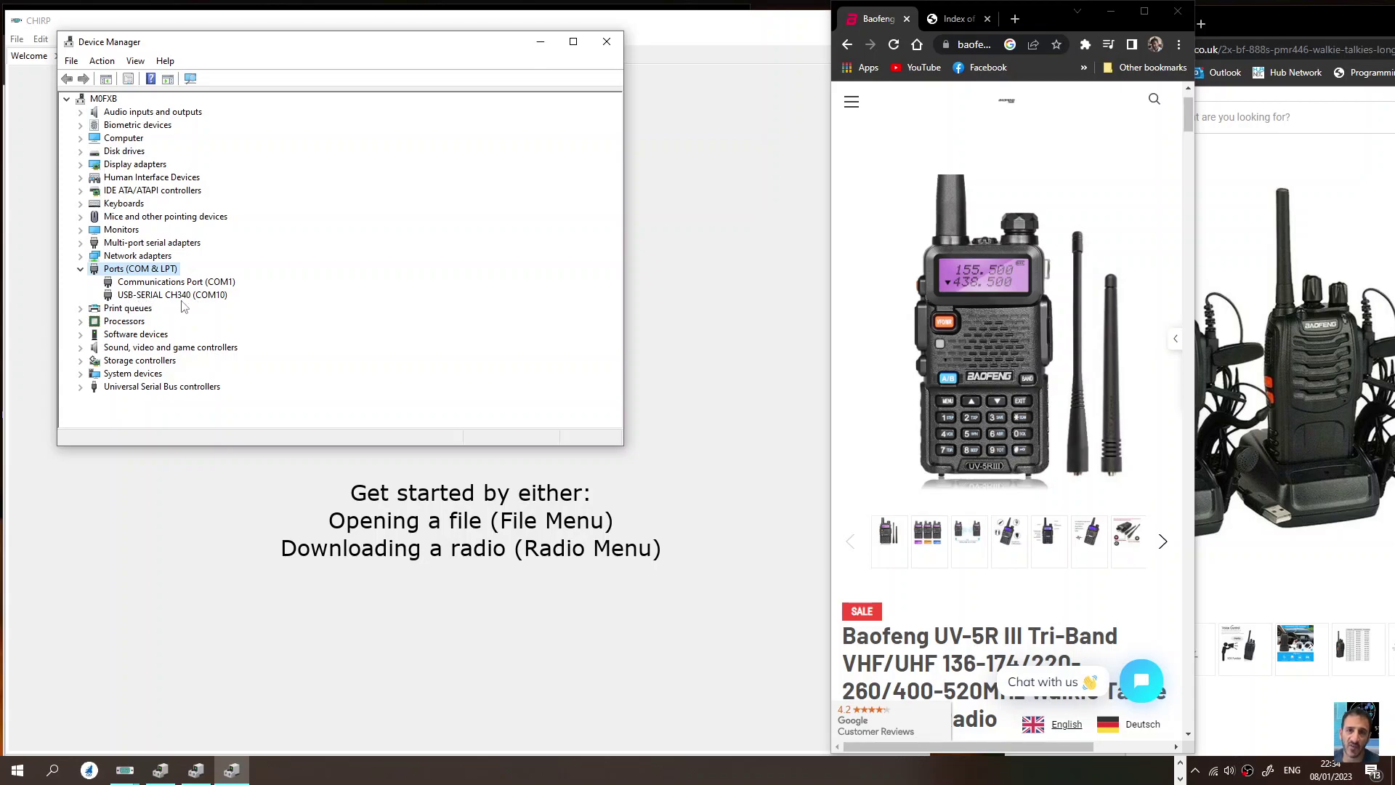
{"action": "left_click", "coordinate": [540, 42]}
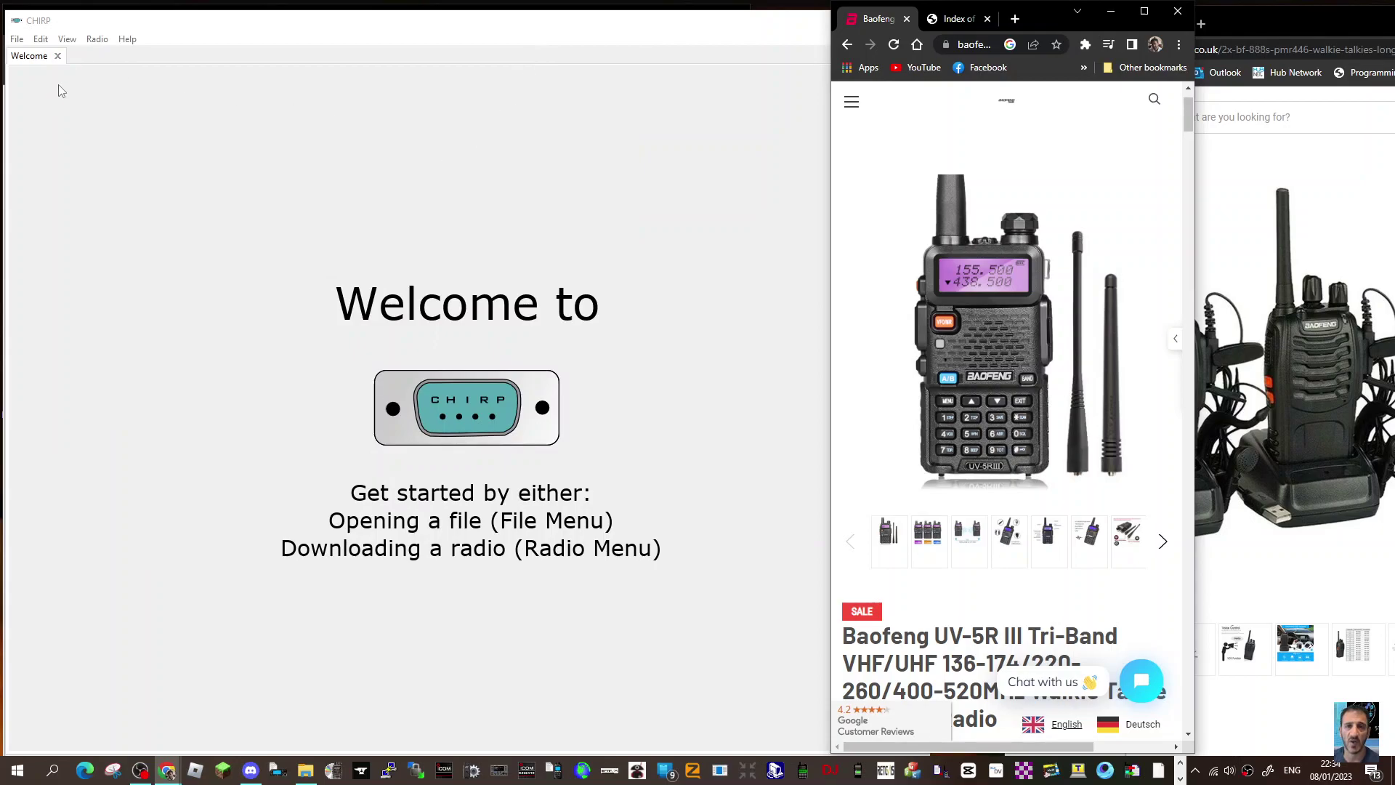
Try to download from the radio in CHIRP using port USB-SERIAL CH340 (COM10), vendor Baofeng and model BF-888.
{"action": "left_click", "coordinate": [96, 39]}
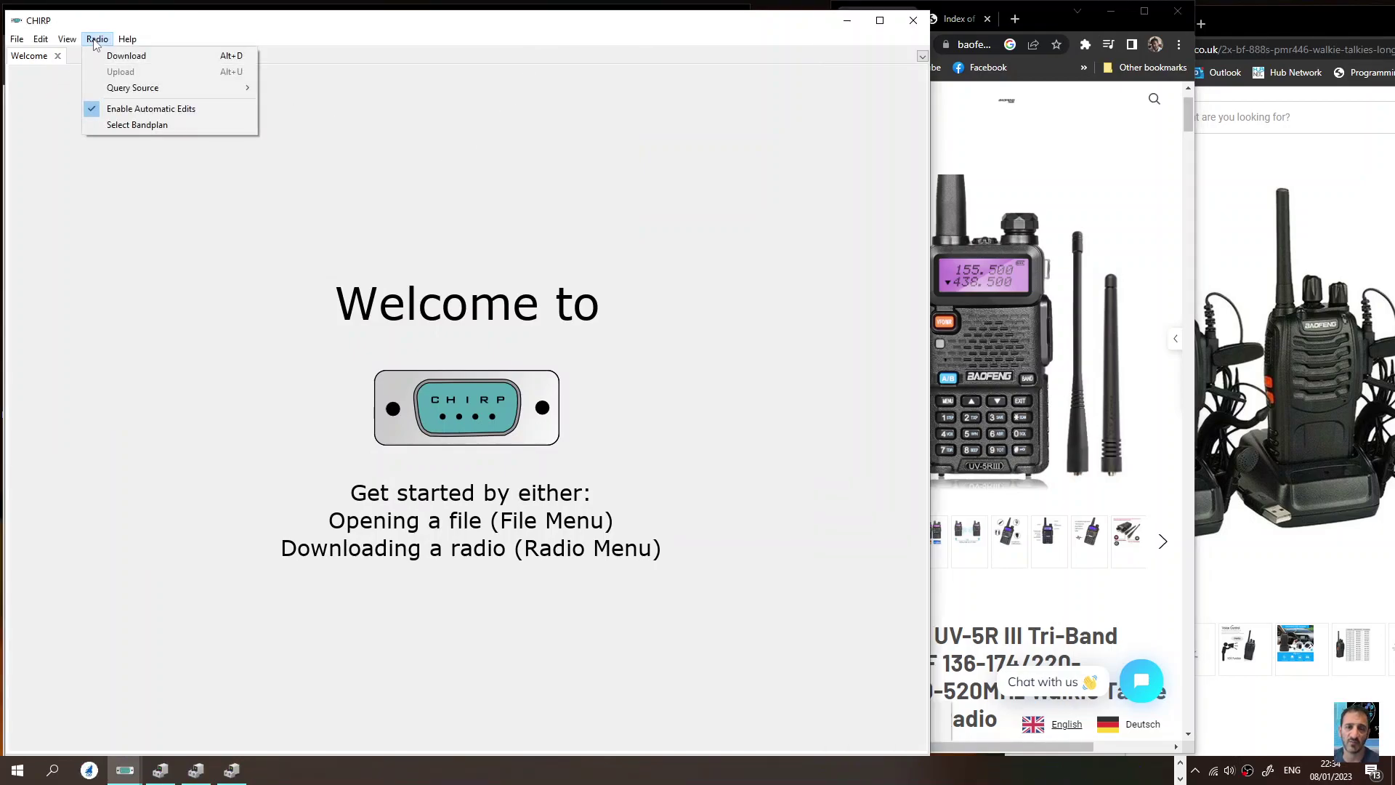
{"action": "left_click", "coordinate": [126, 56]}
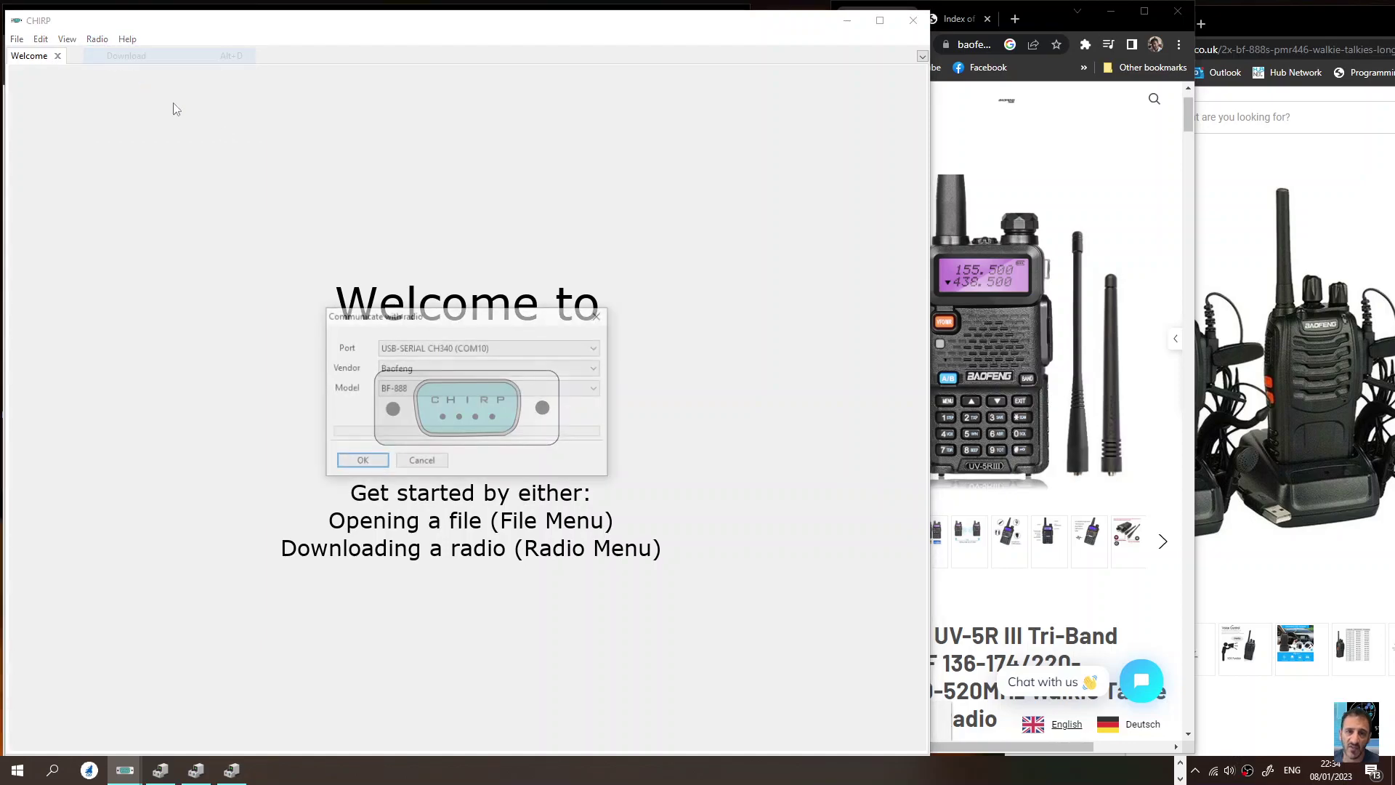
{"action": "left_click_drag", "start_coordinate": [507, 320], "coordinate": [256, 295]}
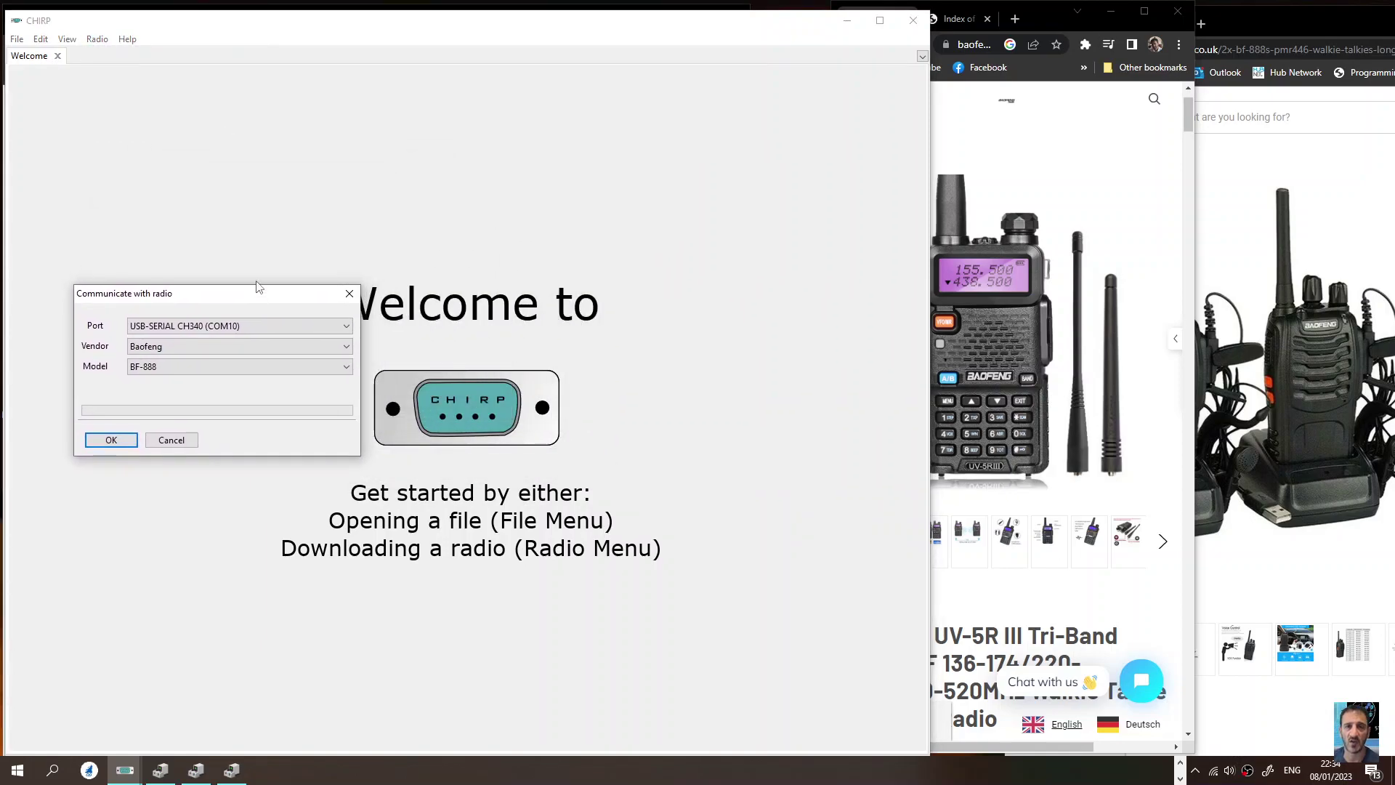
{"action": "left_click", "coordinate": [347, 327]}
{"action": "left_click", "coordinate": [273, 333]}
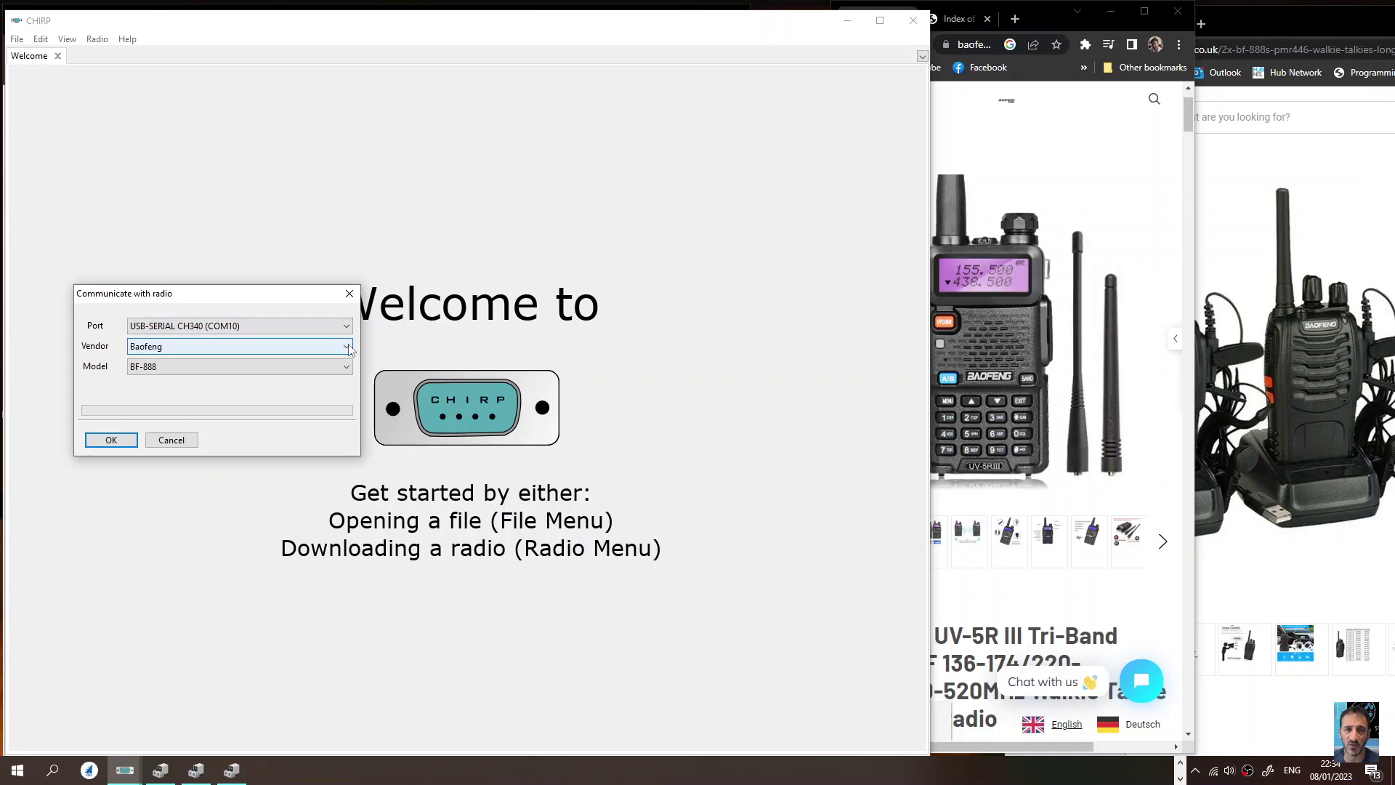
{"action": "left_click", "coordinate": [347, 368]}
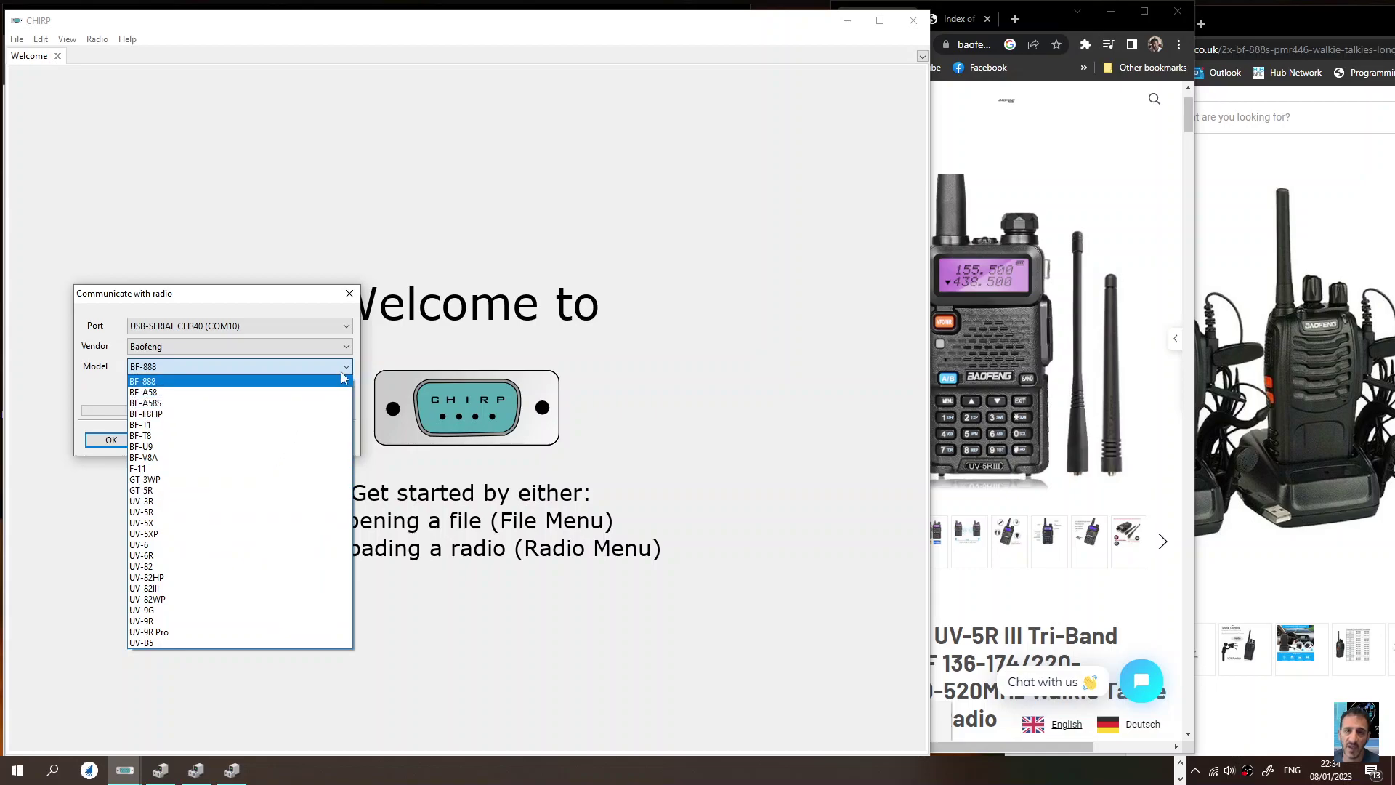
{"action": "left_click", "coordinate": [343, 376]}
{"action": "left_click", "coordinate": [115, 441]}
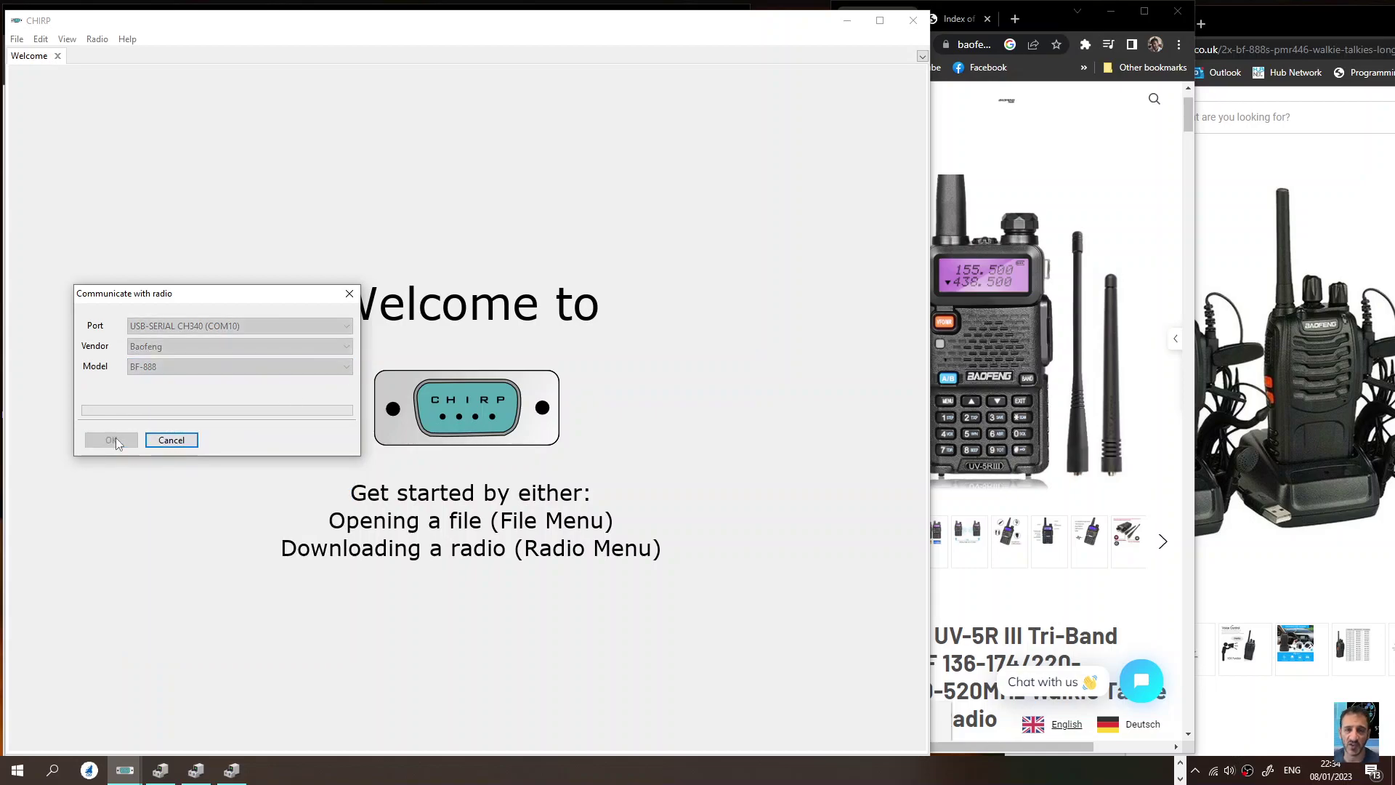
Recheck the COM10 port selection and download the memories from the Baofeng BF-888 again.
{"action": "left_click", "coordinate": [310, 377]}
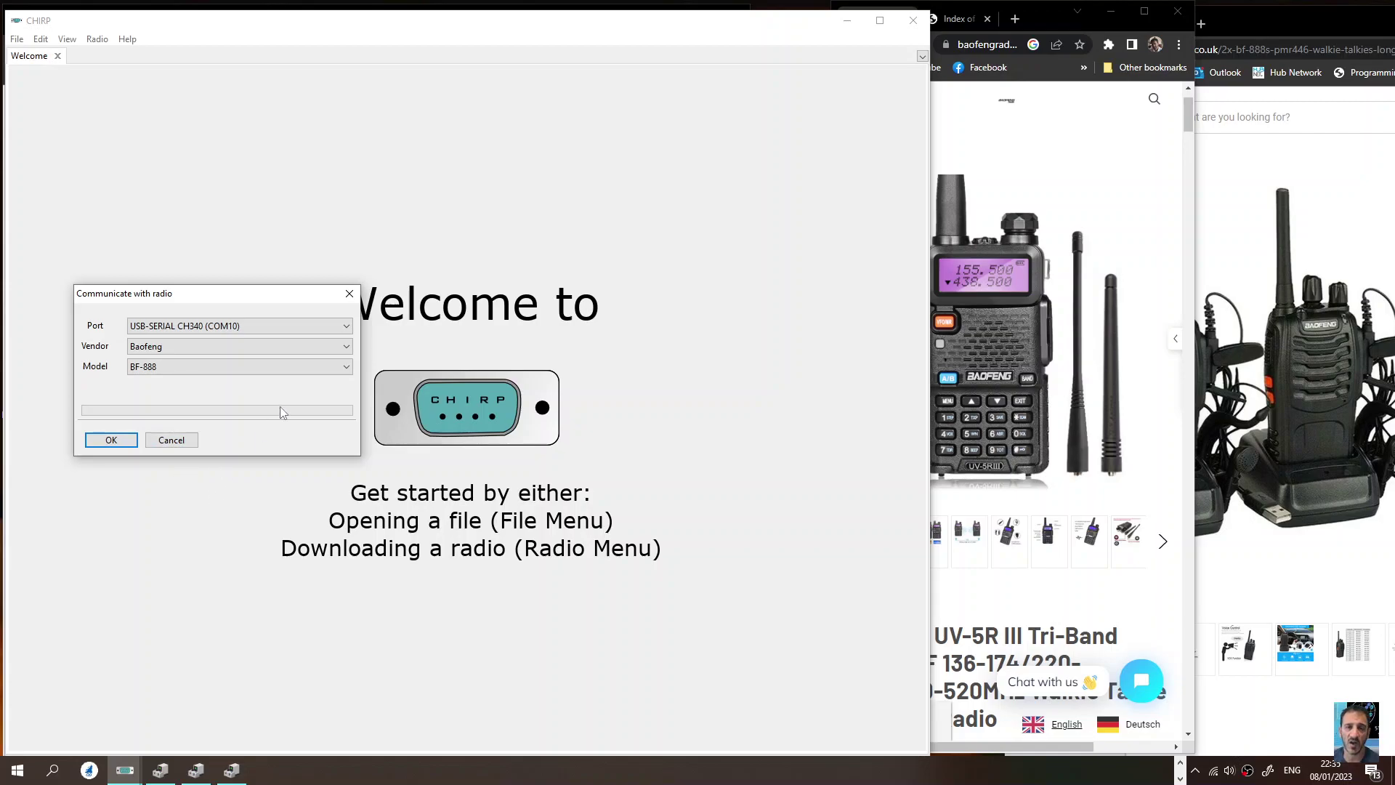
{"action": "left_click", "coordinate": [347, 327]}
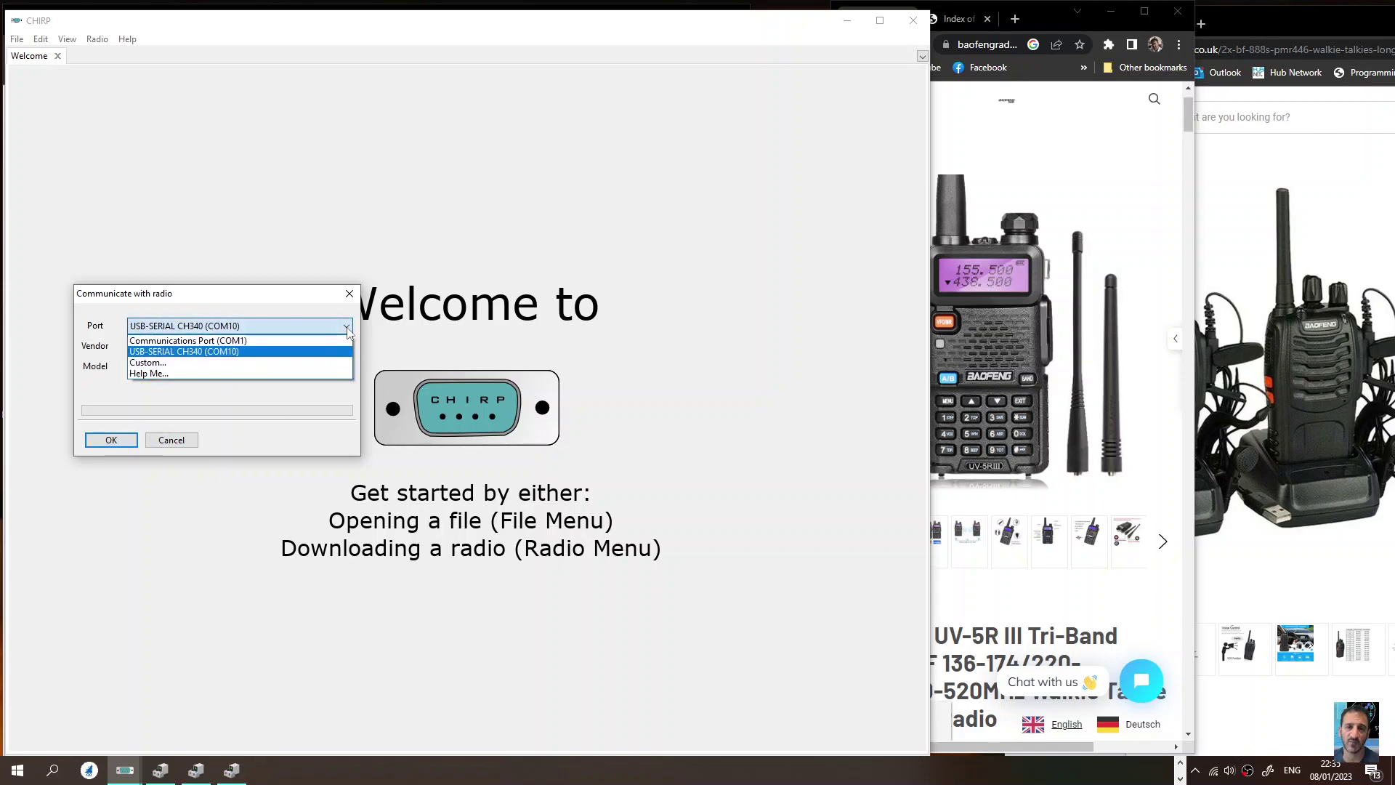
{"action": "left_click", "coordinate": [347, 327]}
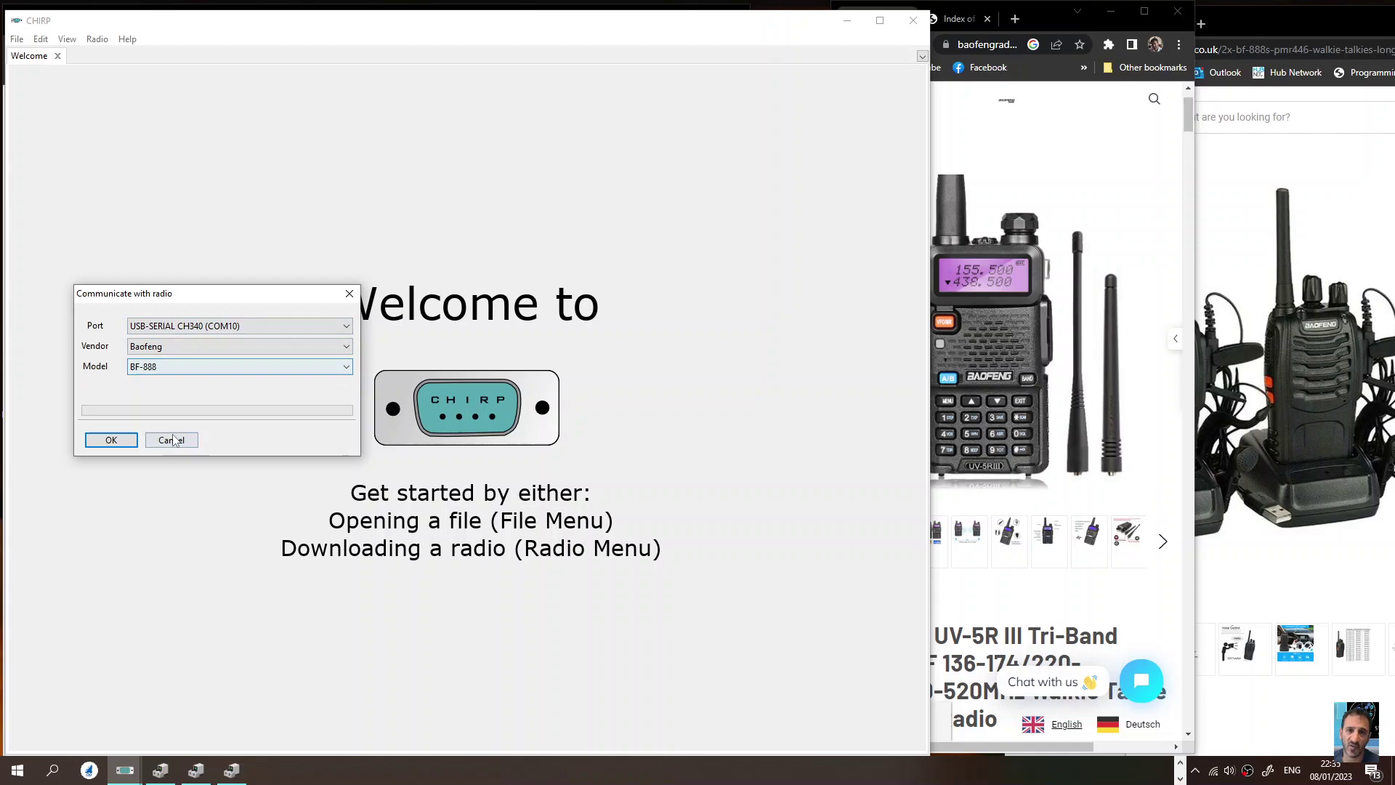
{"action": "left_click", "coordinate": [130, 442]}
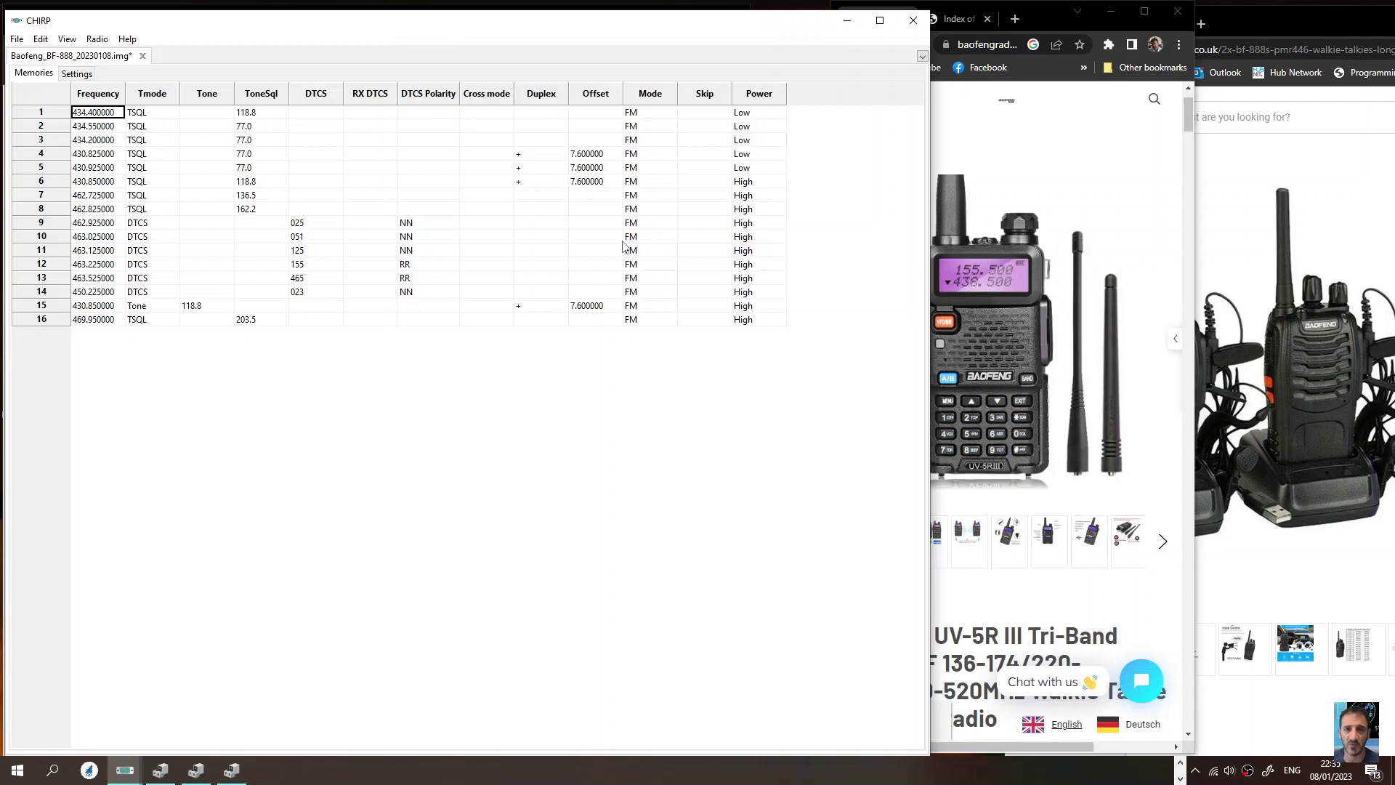
Narrow the CHIRP window slightly and set the frequency of memory channel 16 to 433.300.
{"action": "left_click_drag", "start_coordinate": [933, 152], "coordinate": [896, 152]}
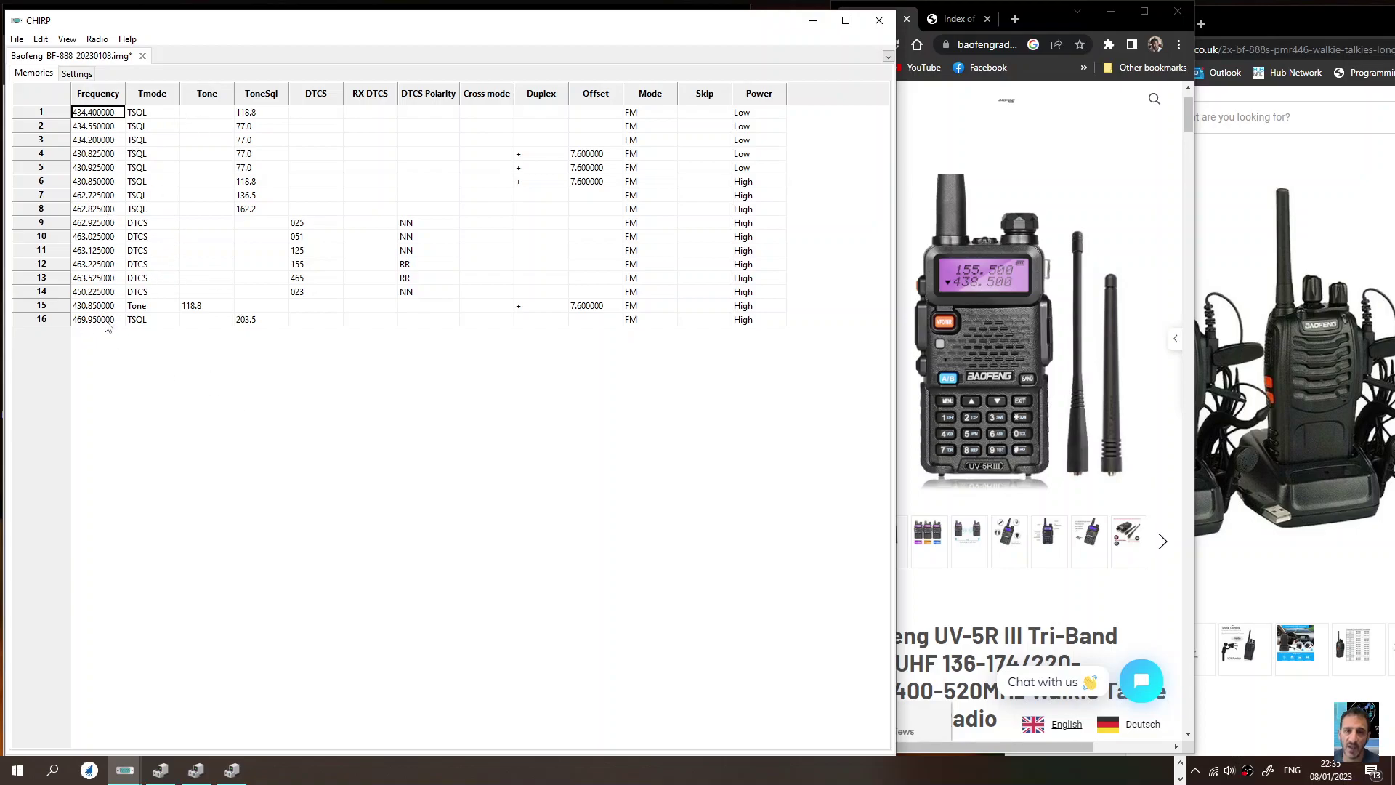
{"action": "left_click", "coordinate": [104, 324]}
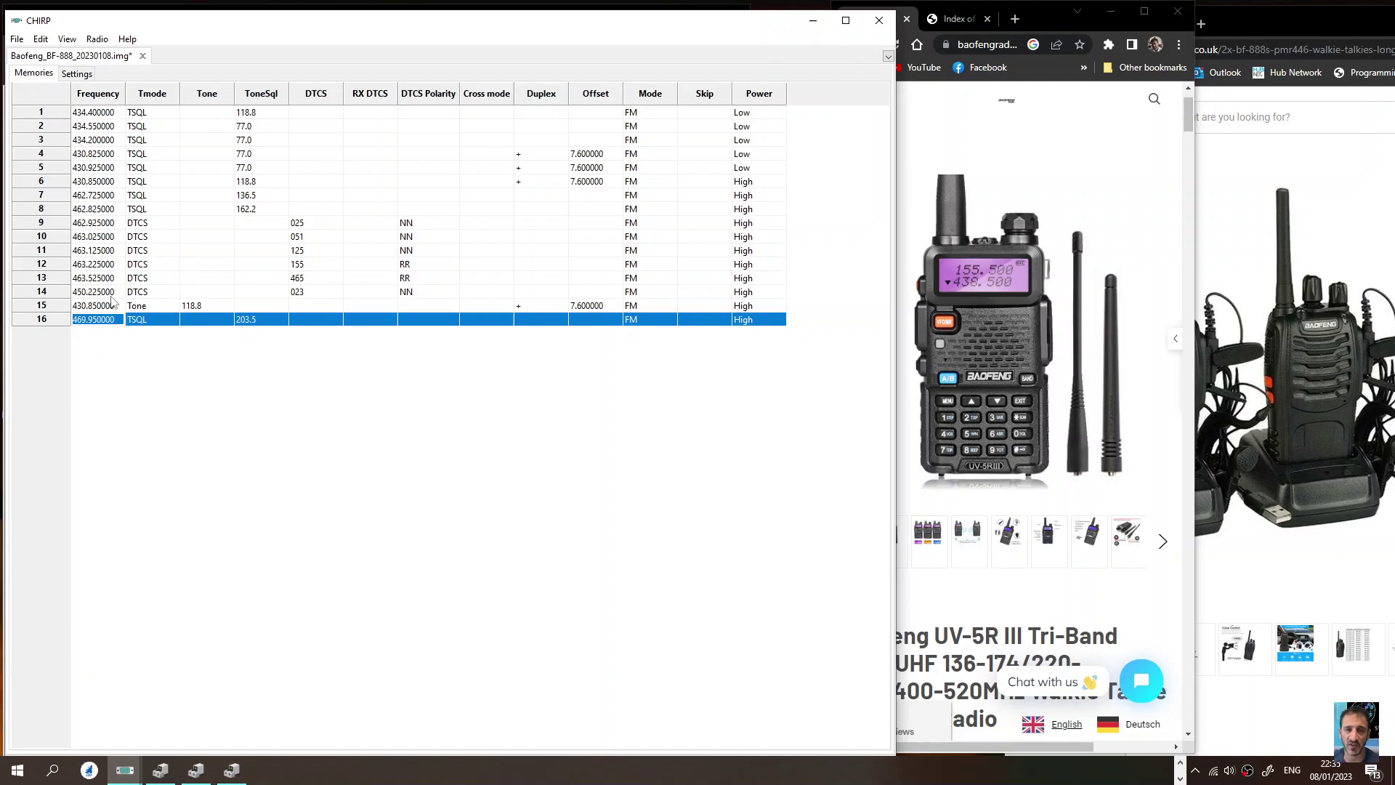
{"action": "left_click", "coordinate": [104, 324]}
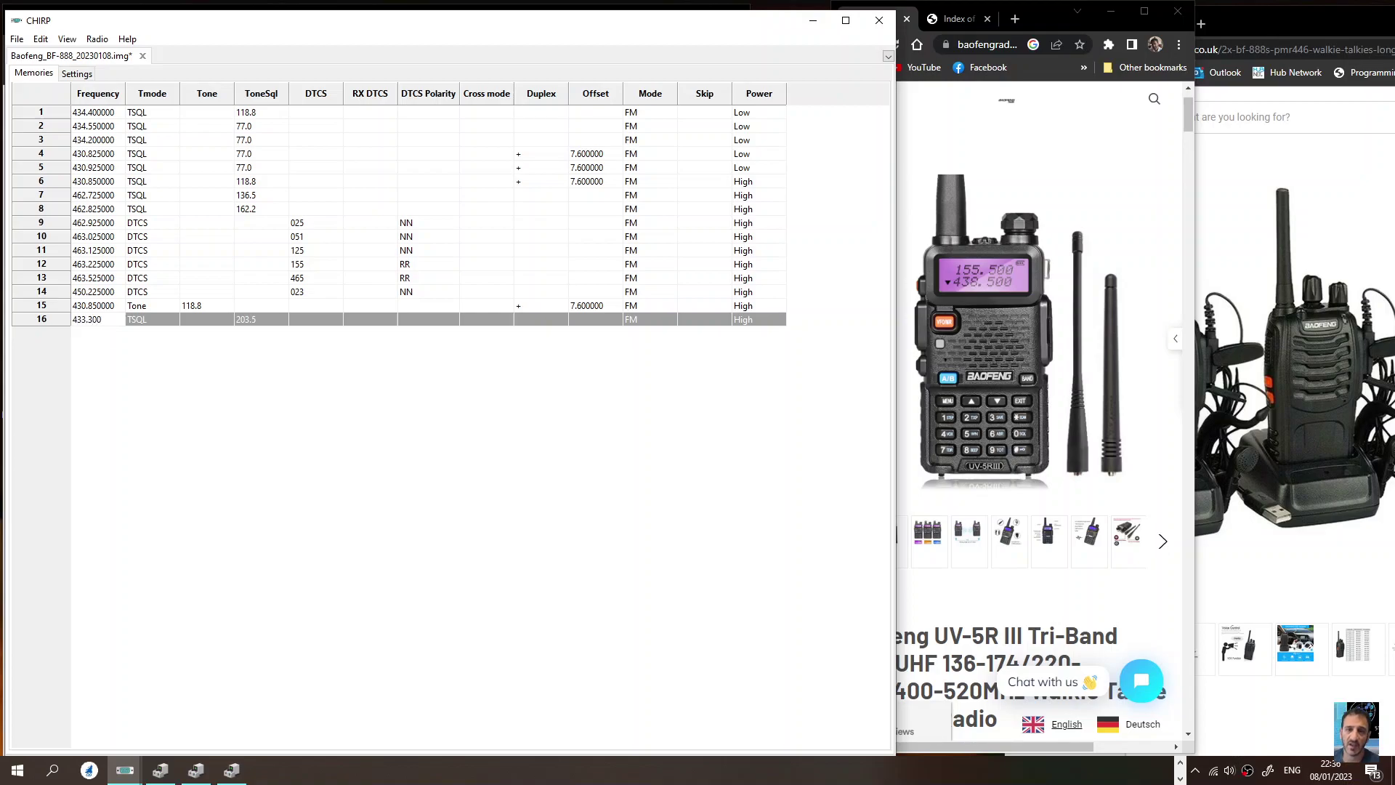
{"action": "left_click", "coordinate": [156, 322]}
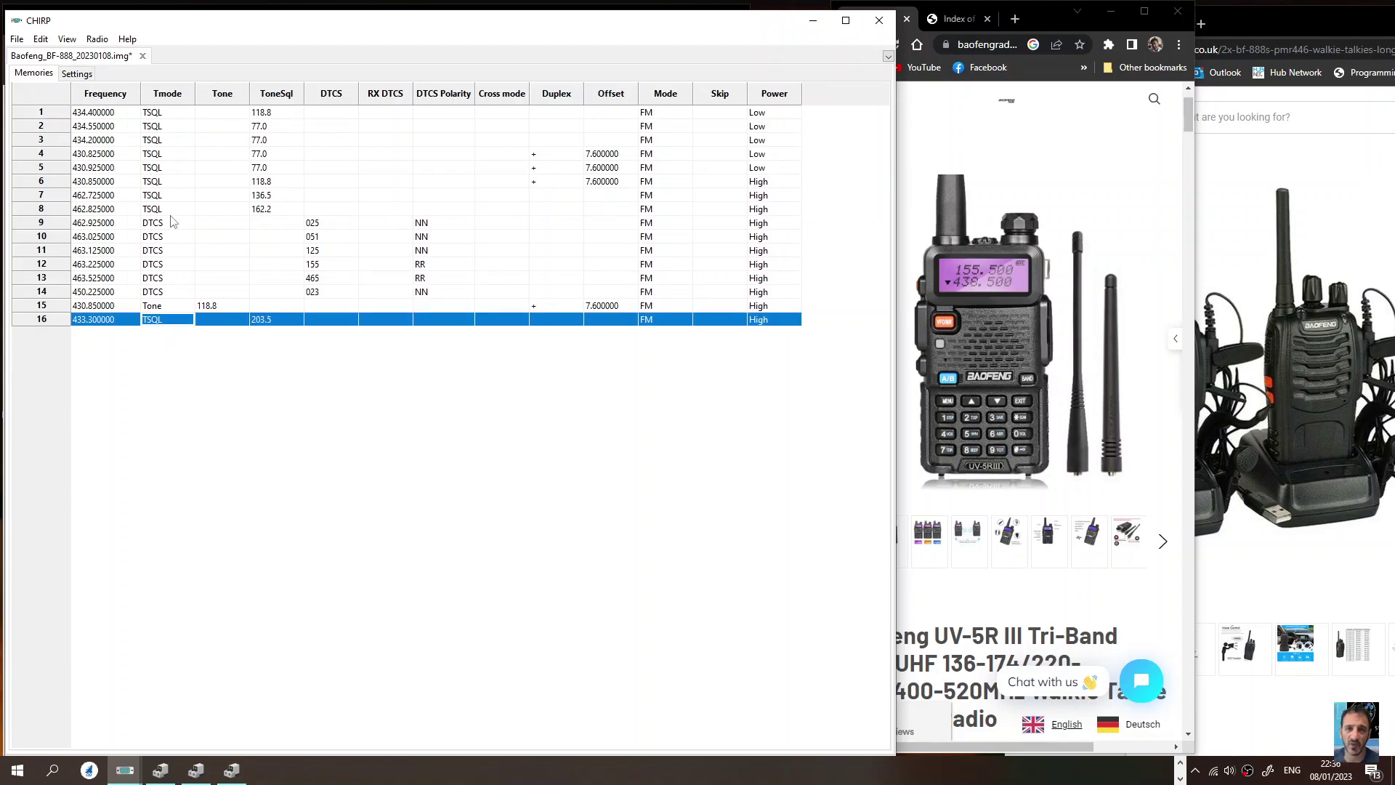
Set the tone of memory channel 16 to 94.8.
{"action": "left_click", "coordinate": [235, 324]}
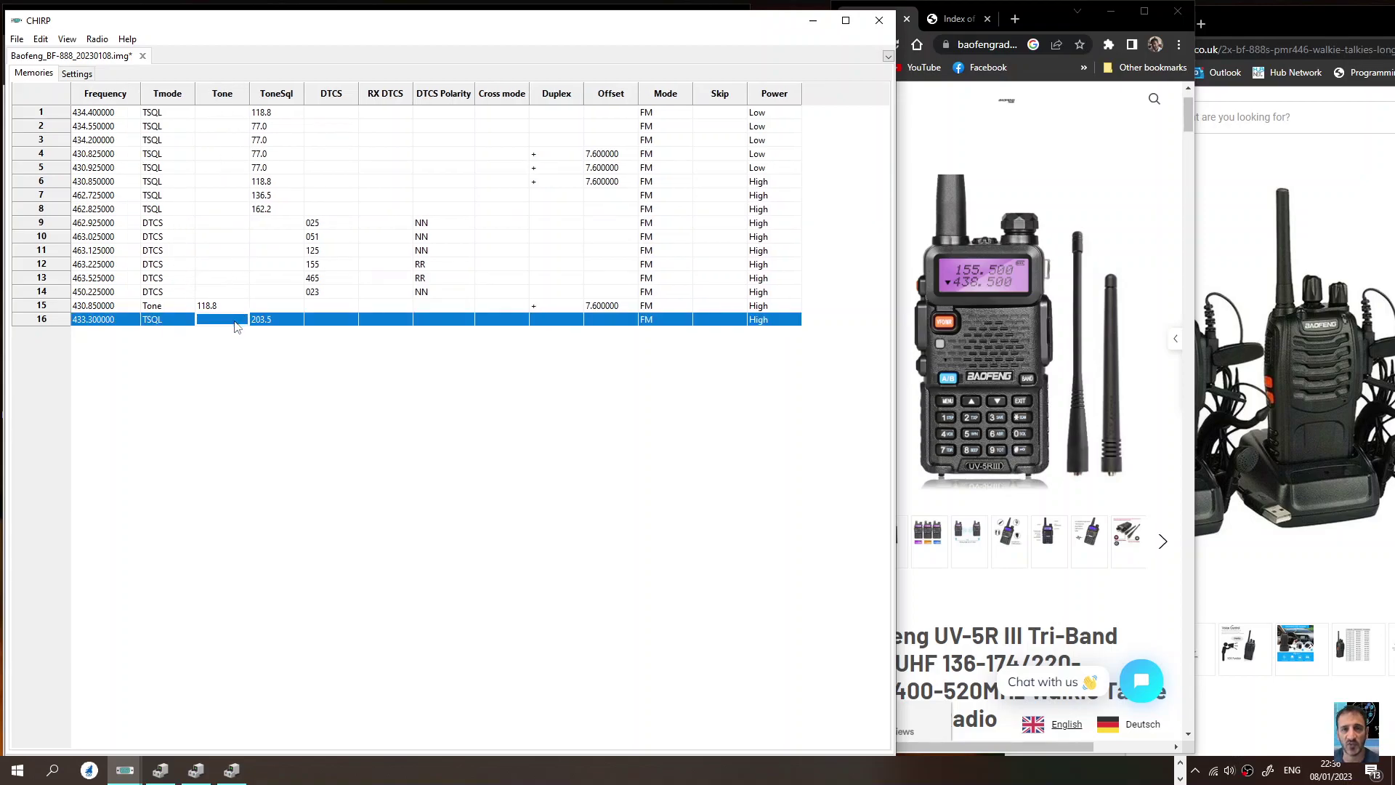
{"action": "left_click", "coordinate": [239, 324]}
{"action": "left_click", "coordinate": [242, 320]}
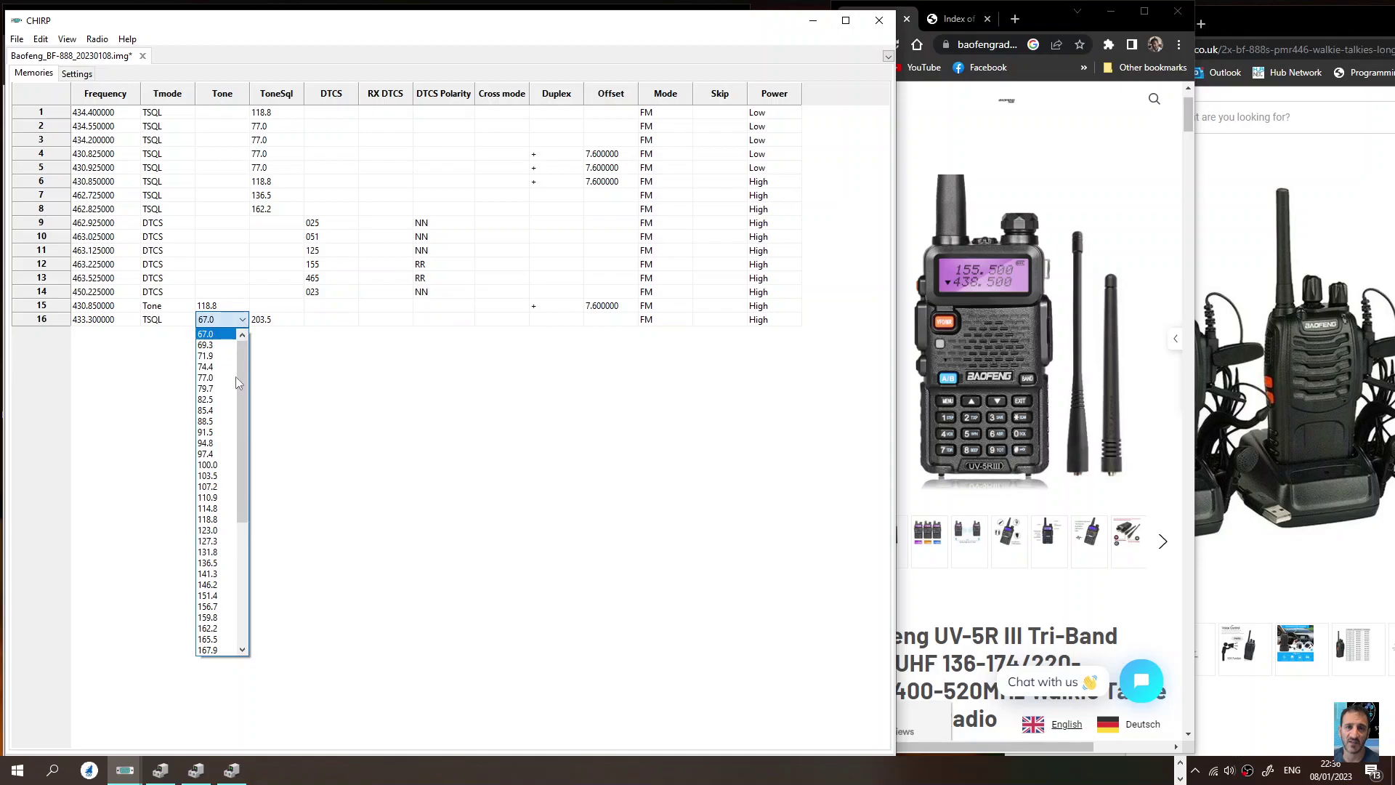
{"action": "left_click", "coordinate": [231, 444]}
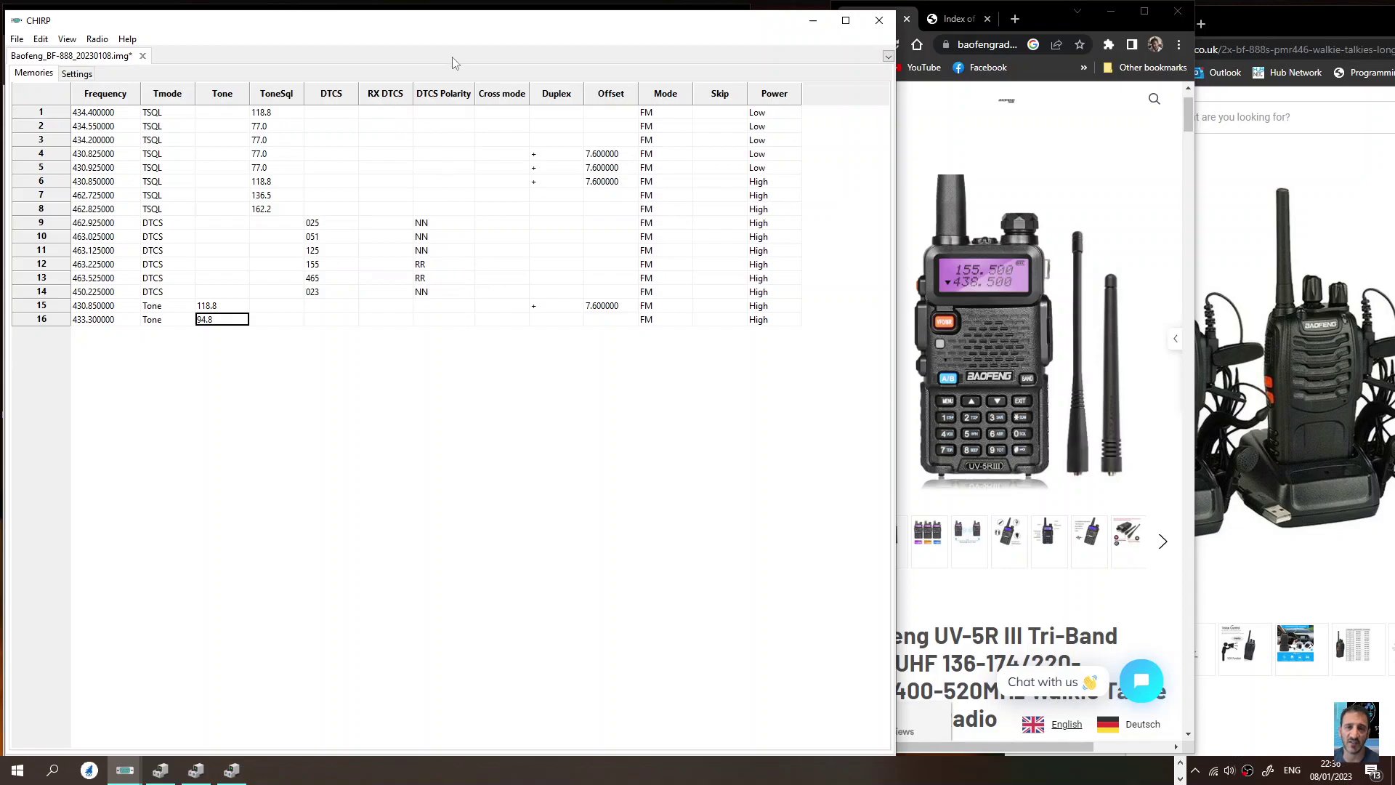
Examine the duplex direction and offset of memory channel 15 without changing them.
{"action": "left_click", "coordinate": [554, 310]}
{"action": "left_click", "coordinate": [559, 314]}
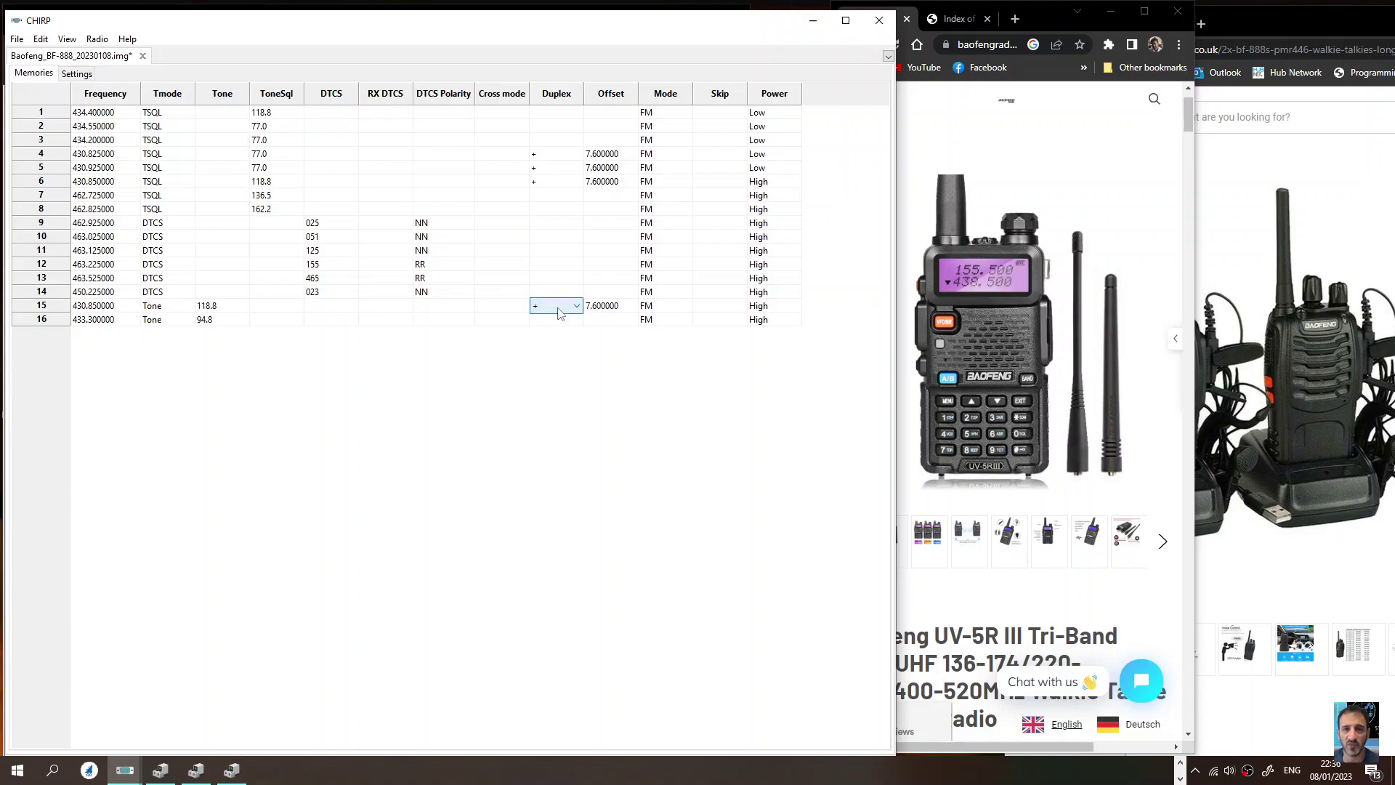
{"action": "left_click", "coordinate": [557, 306]}
{"action": "left_click", "coordinate": [557, 308]}
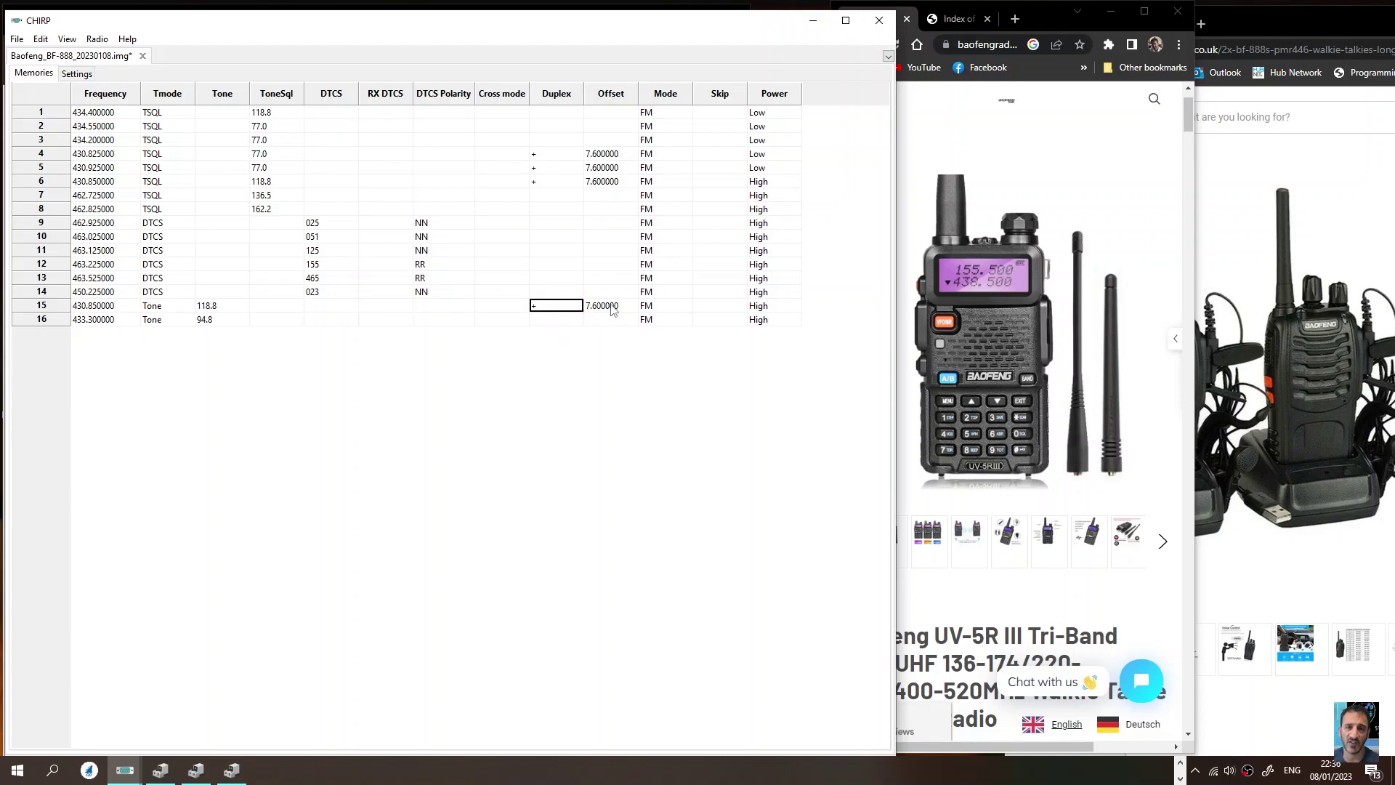
{"action": "left_click", "coordinate": [613, 309]}
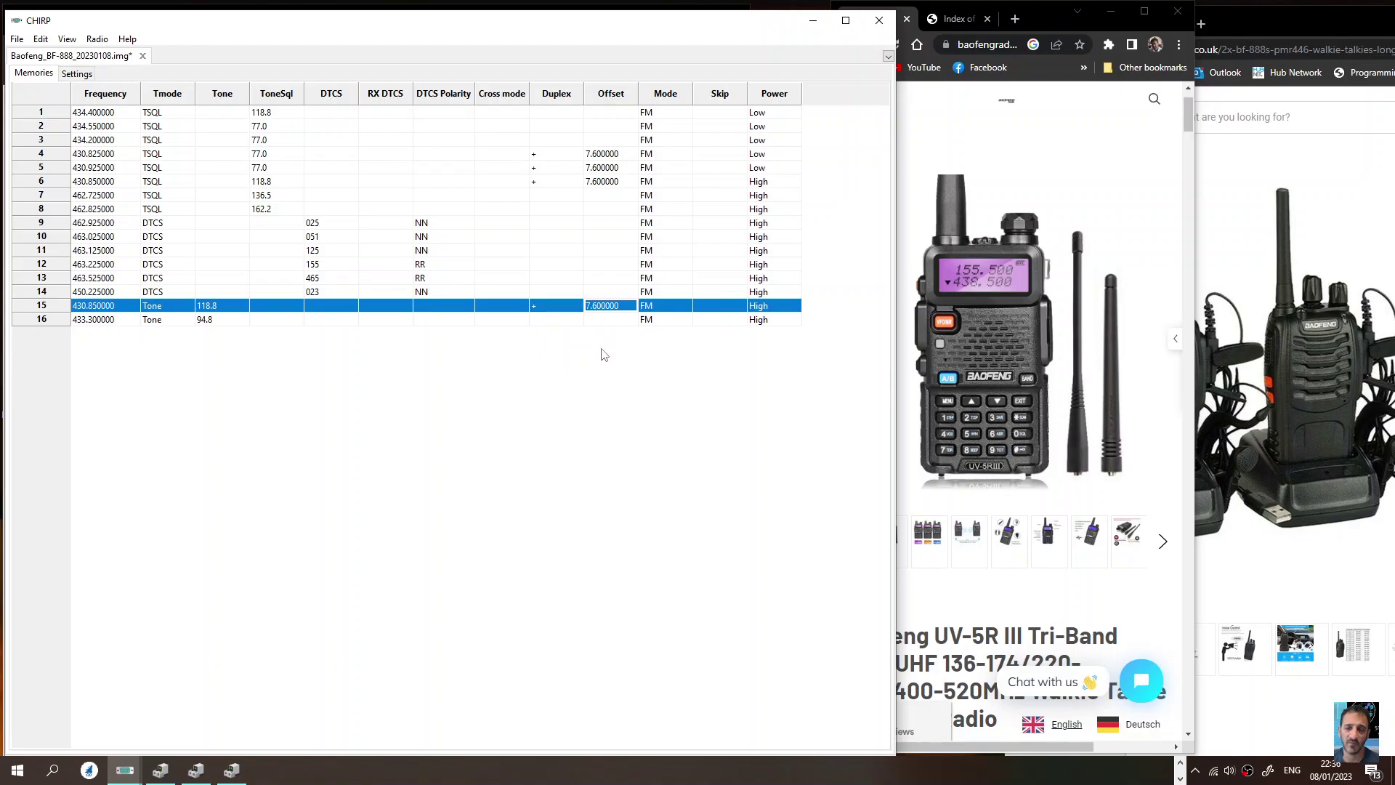
{"action": "left_click", "coordinate": [609, 308]}
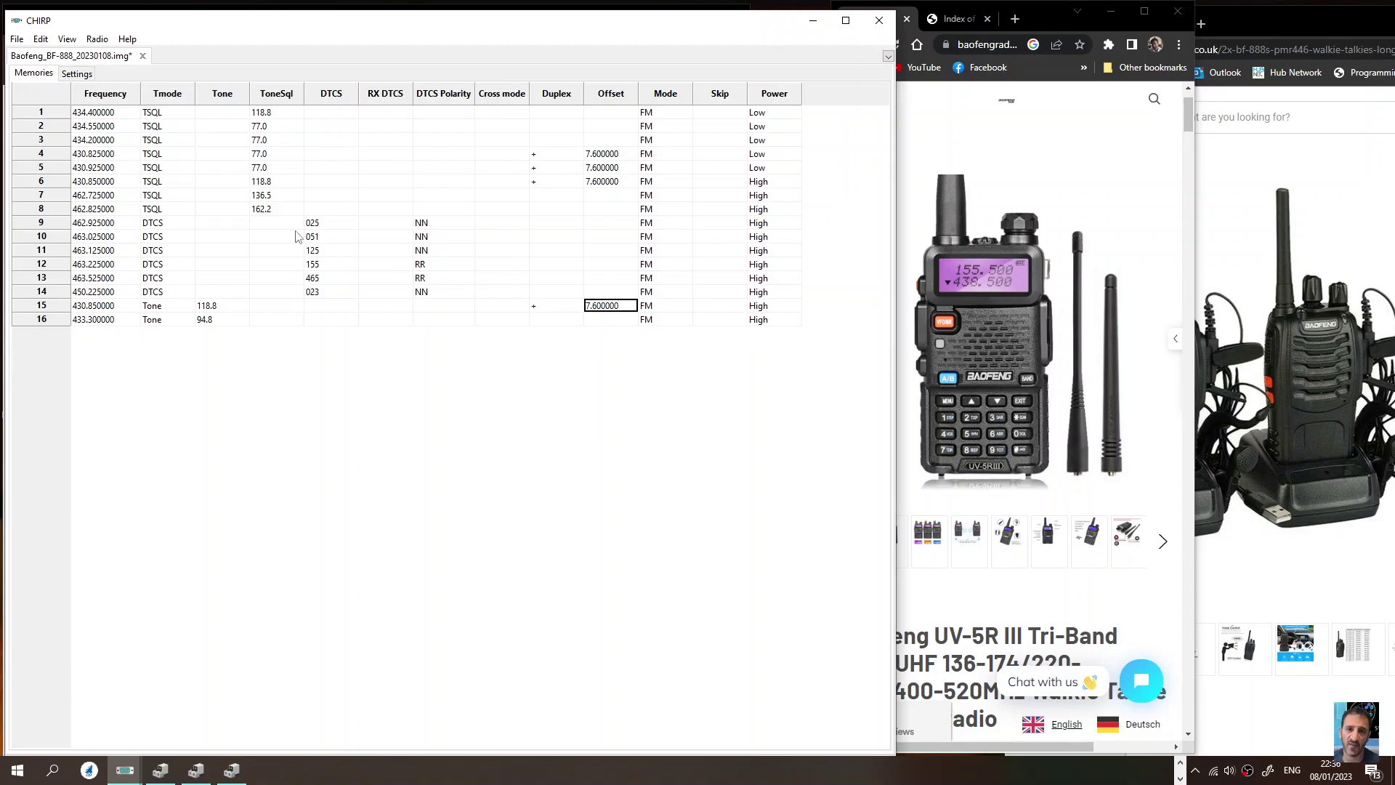
Upload the edited memories to the radio through USB-SERIAL CH340 (COM10).
{"action": "left_click", "coordinate": [96, 40]}
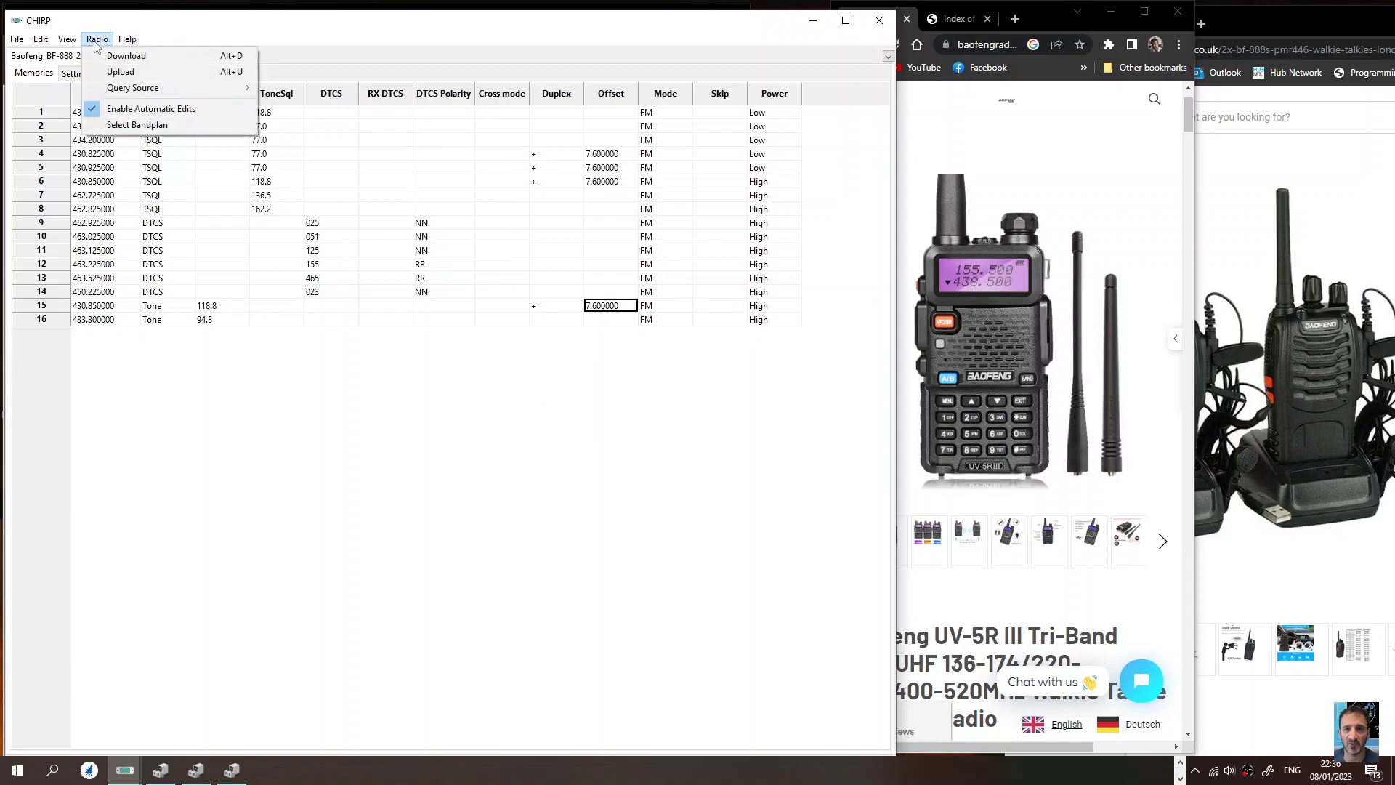
{"action": "left_click", "coordinate": [120, 71]}
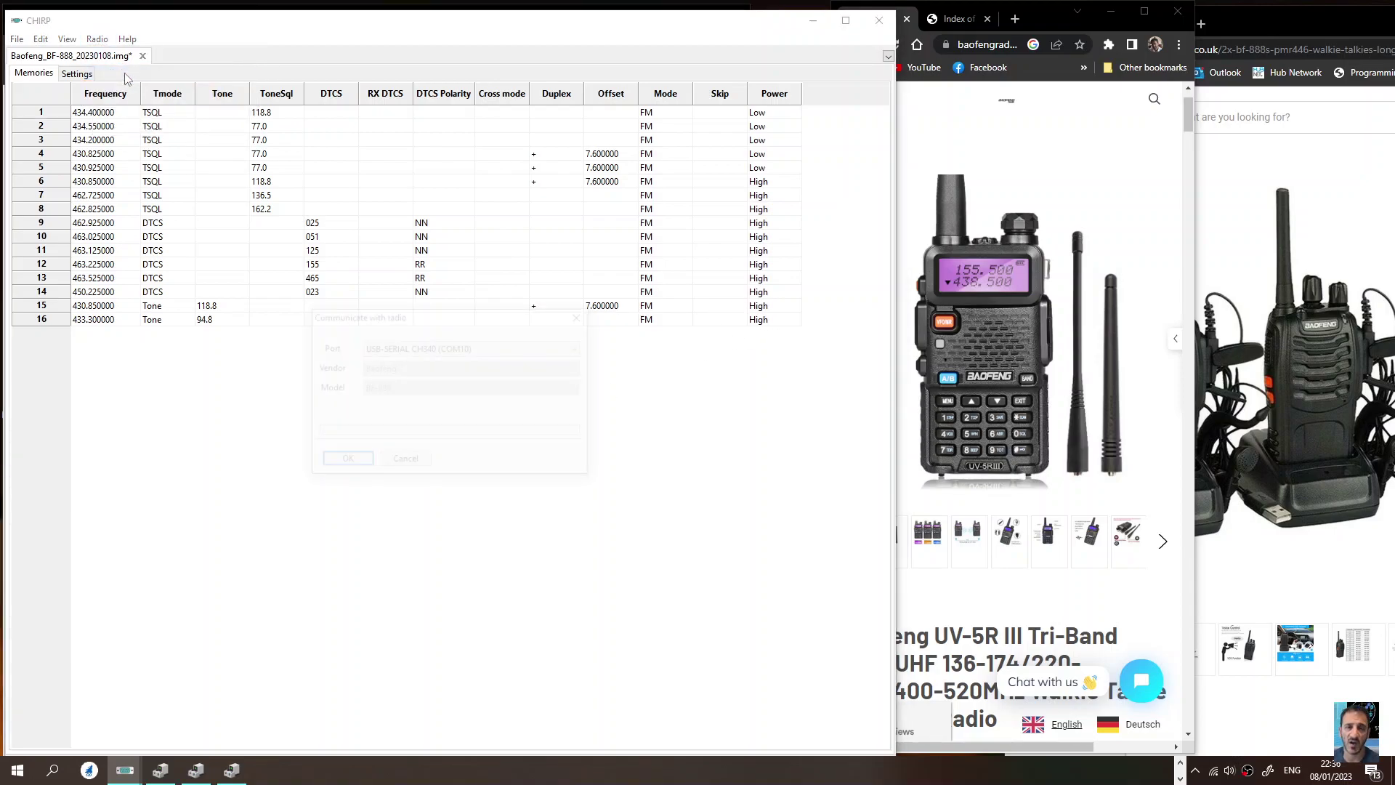
{"action": "left_click", "coordinate": [352, 465]}
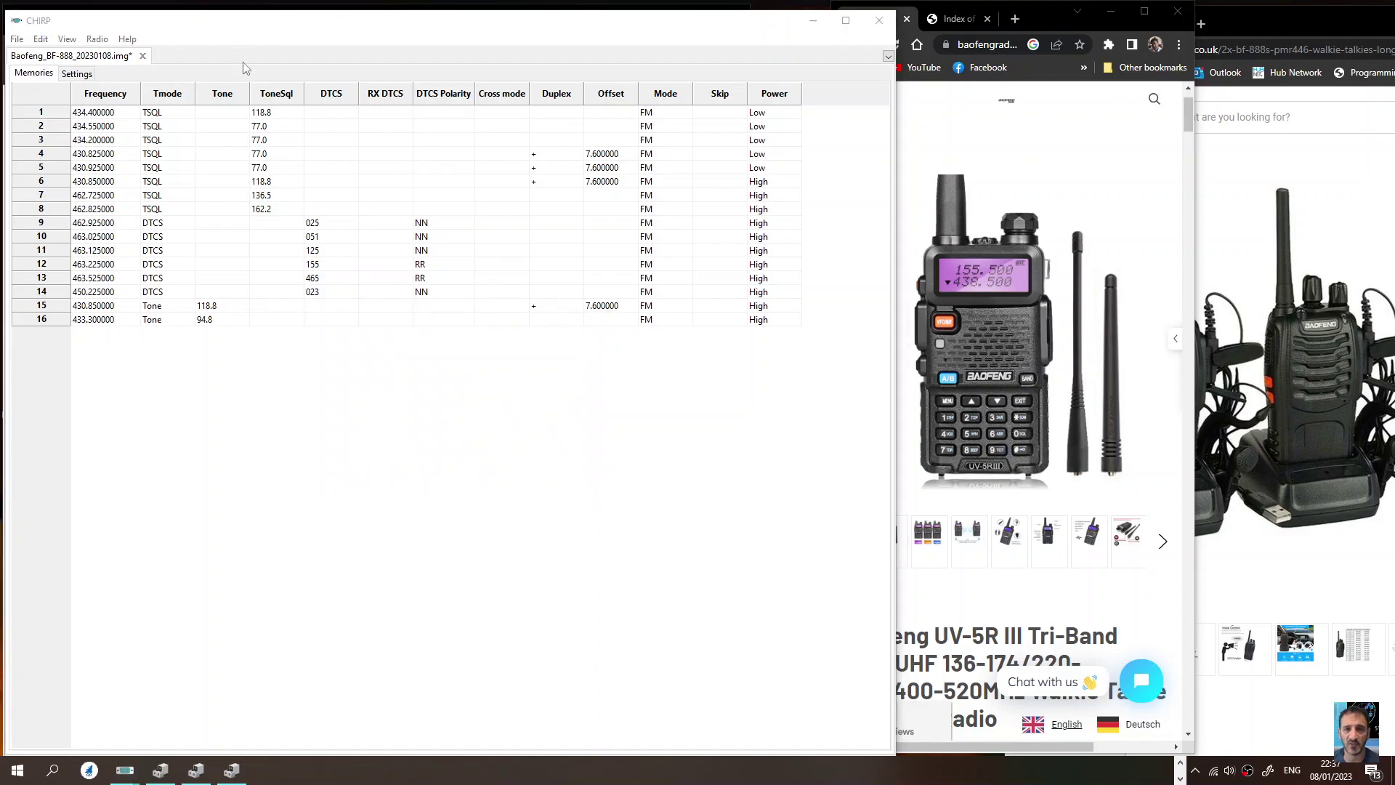
Examine the radio's basic settings, comparing them with the memory channel list.
{"action": "left_click", "coordinate": [76, 73]}
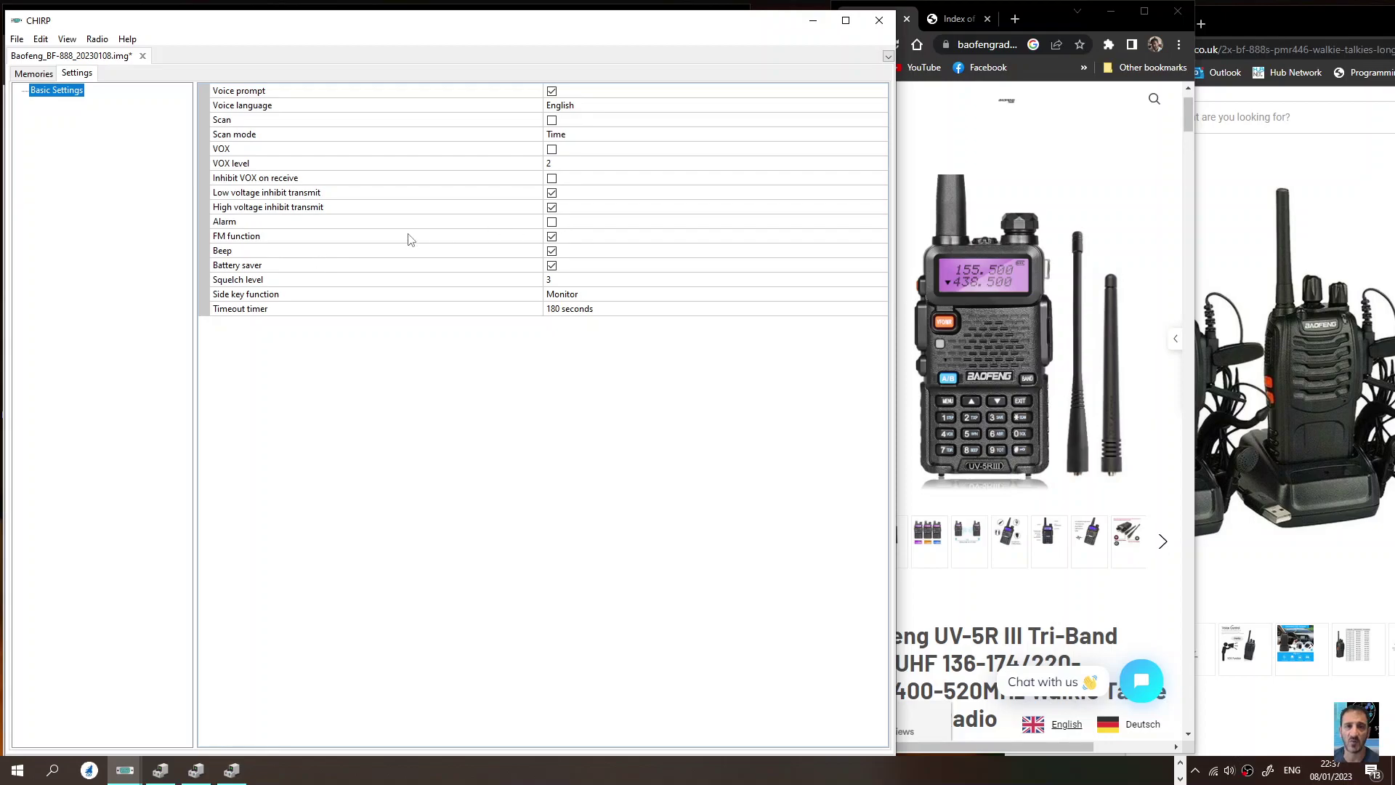
{"action": "left_click", "coordinate": [34, 73]}
{"action": "left_click", "coordinate": [76, 74]}
{"action": "left_click", "coordinate": [37, 74]}
{"action": "left_click", "coordinate": [71, 79]}
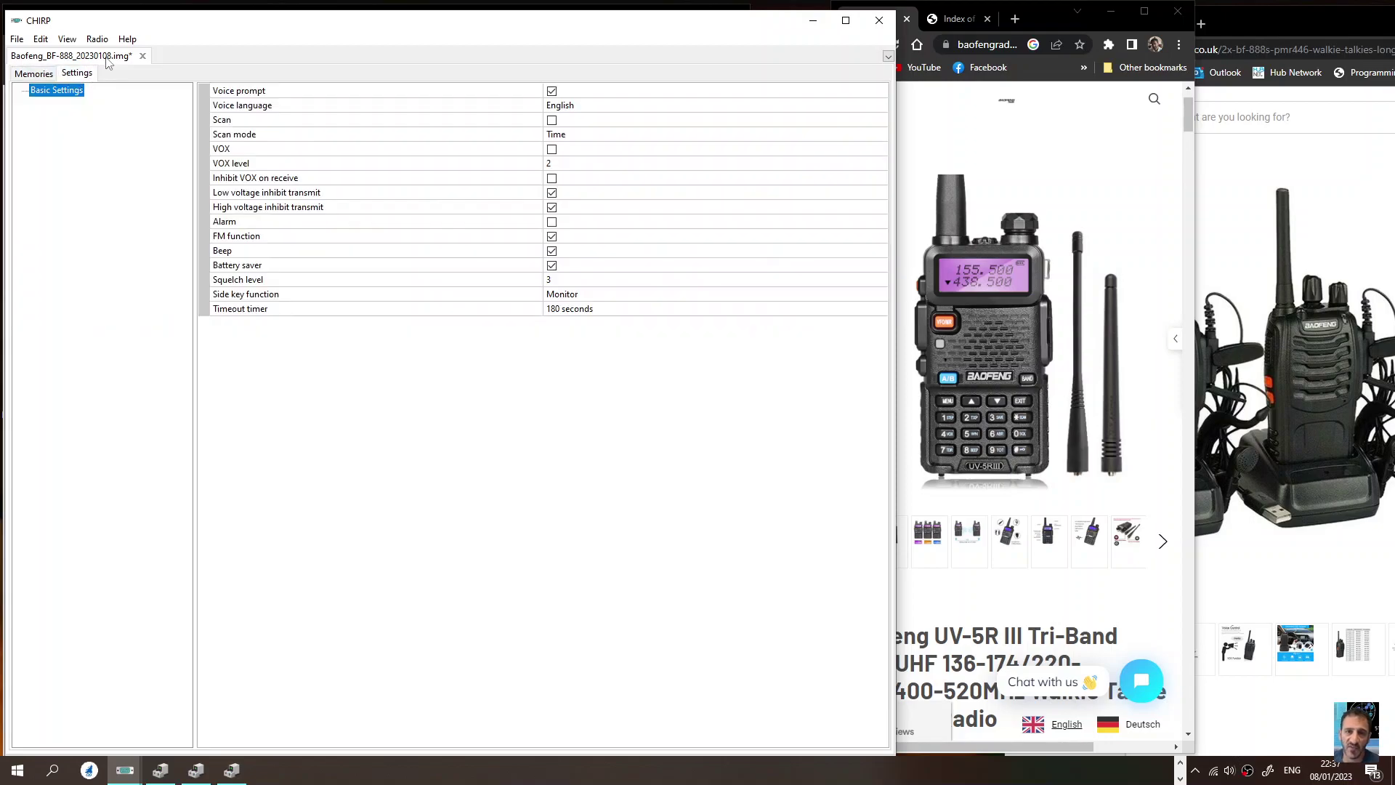
{"action": "left_click", "coordinate": [17, 39]}
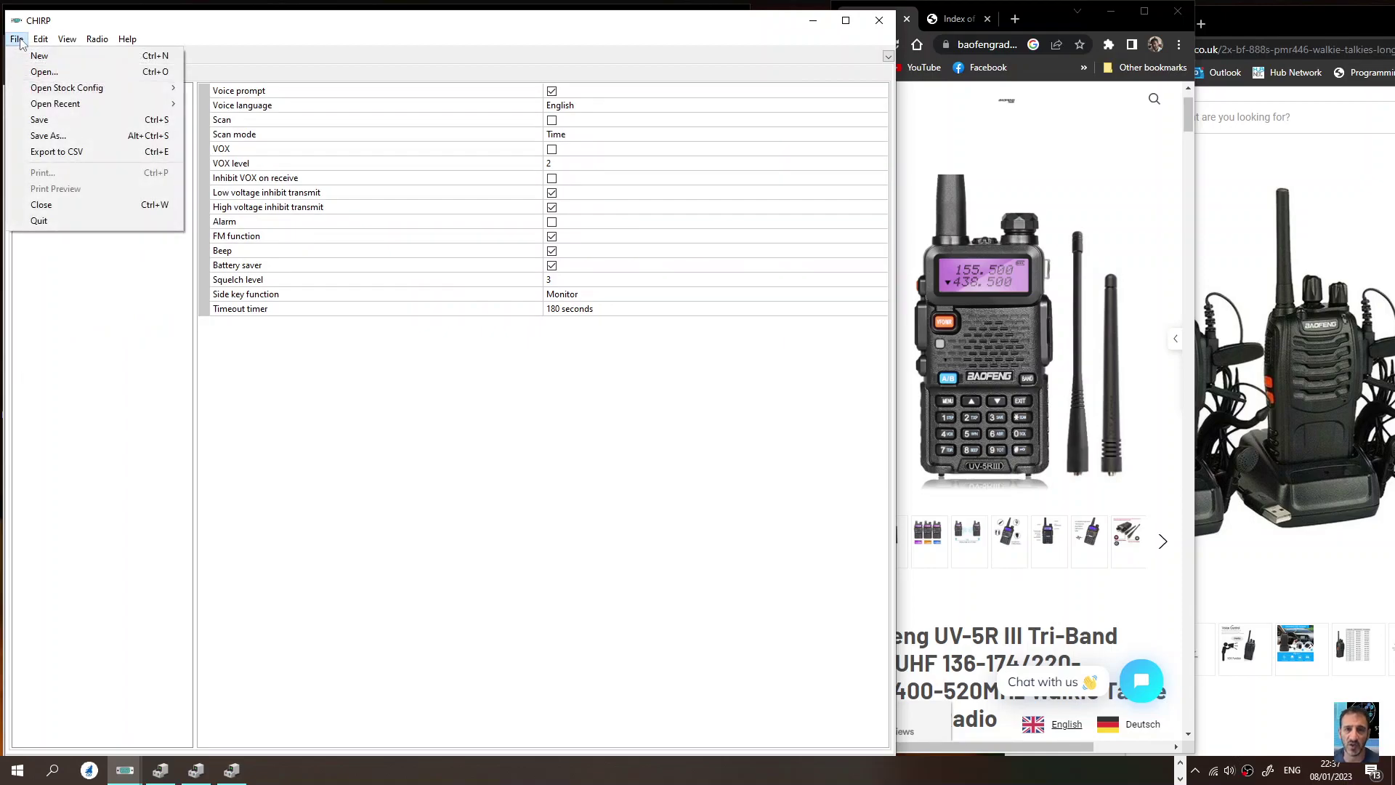
{"action": "left_click", "coordinate": [95, 40]}
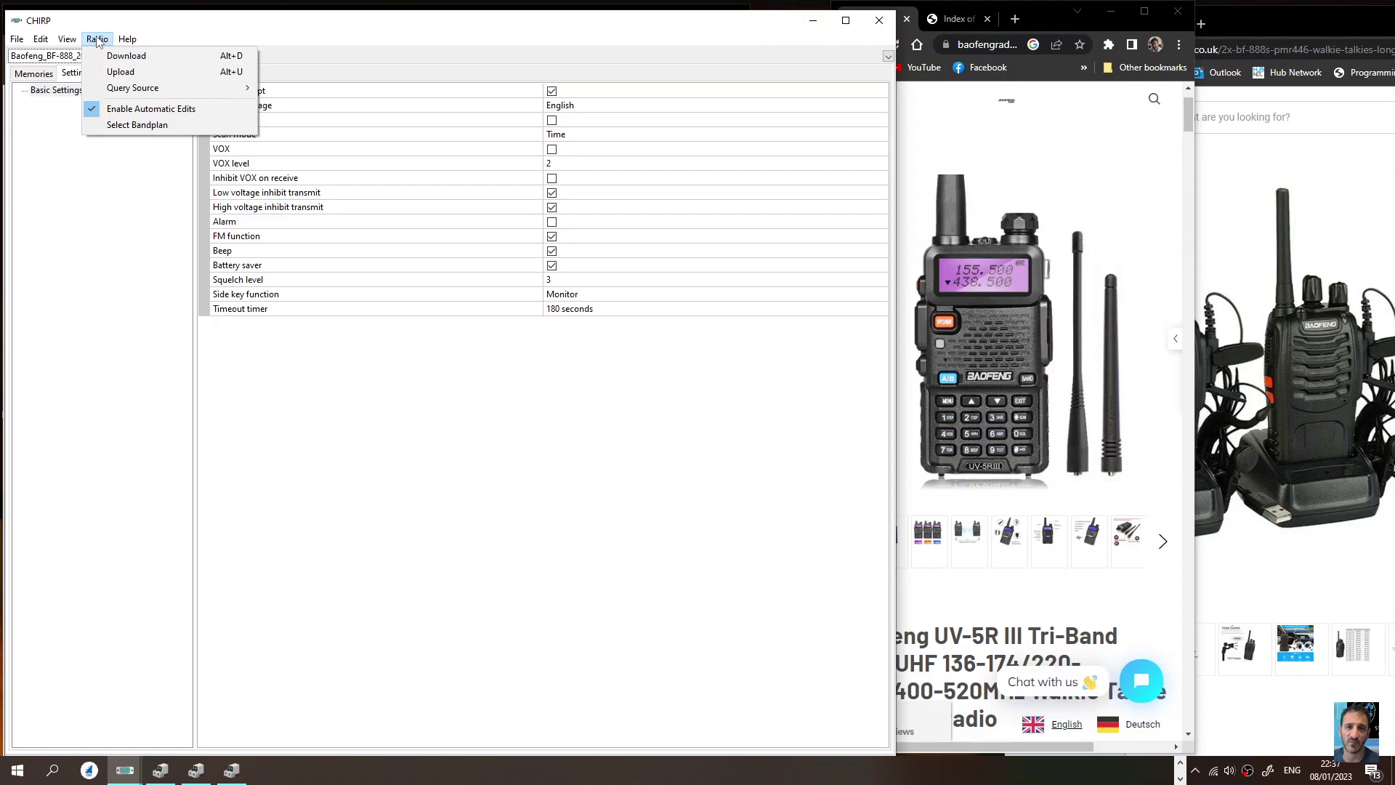
{"action": "mouse_move", "coordinate": [127, 41]}
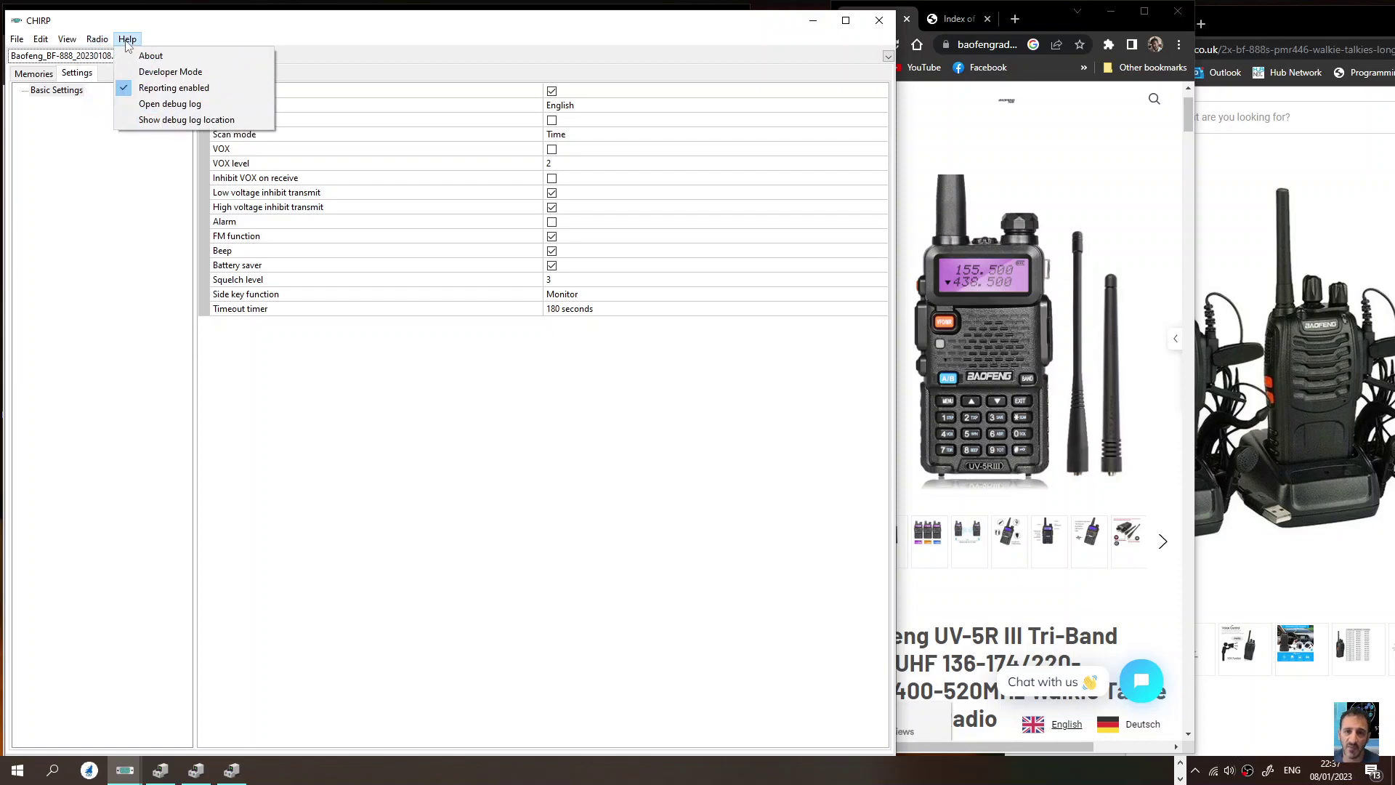
Query RepeaterBook for repeaters in Alaska, United States, after reviewing the available countries.
{"action": "mouse_move", "coordinate": [53, 47]}
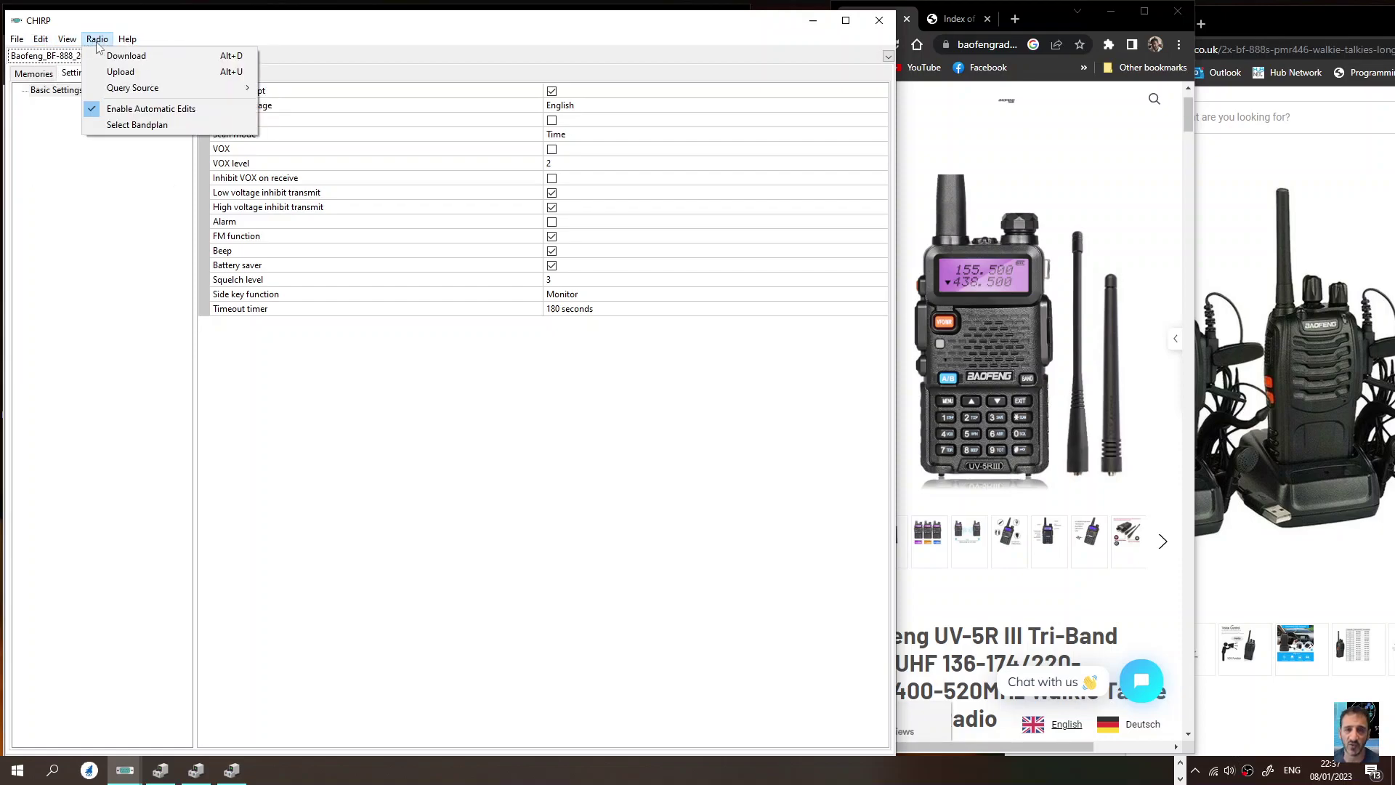
{"action": "mouse_move", "coordinate": [131, 87]}
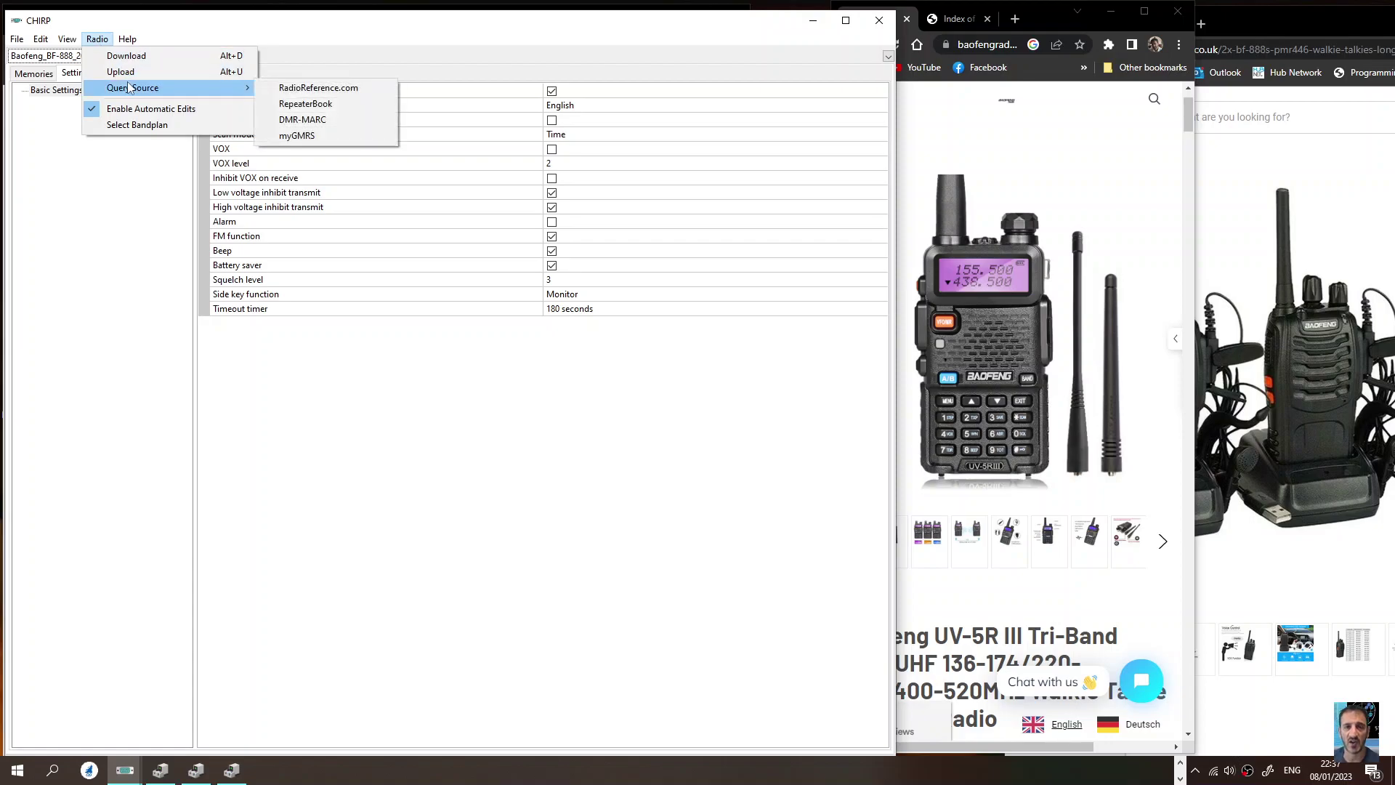
{"action": "left_click", "coordinate": [319, 105]}
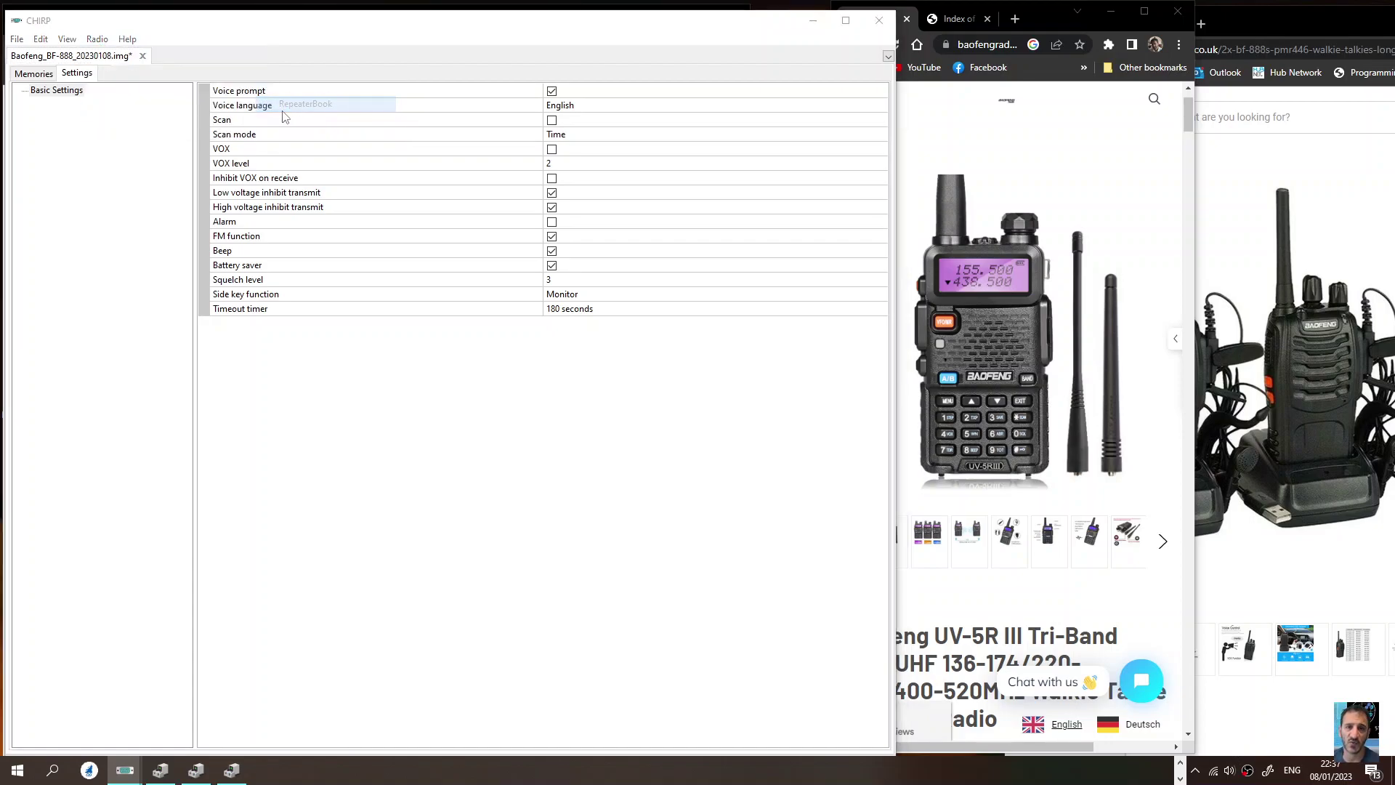
{"action": "left_click_drag", "start_coordinate": [490, 274], "coordinate": [562, 367]}
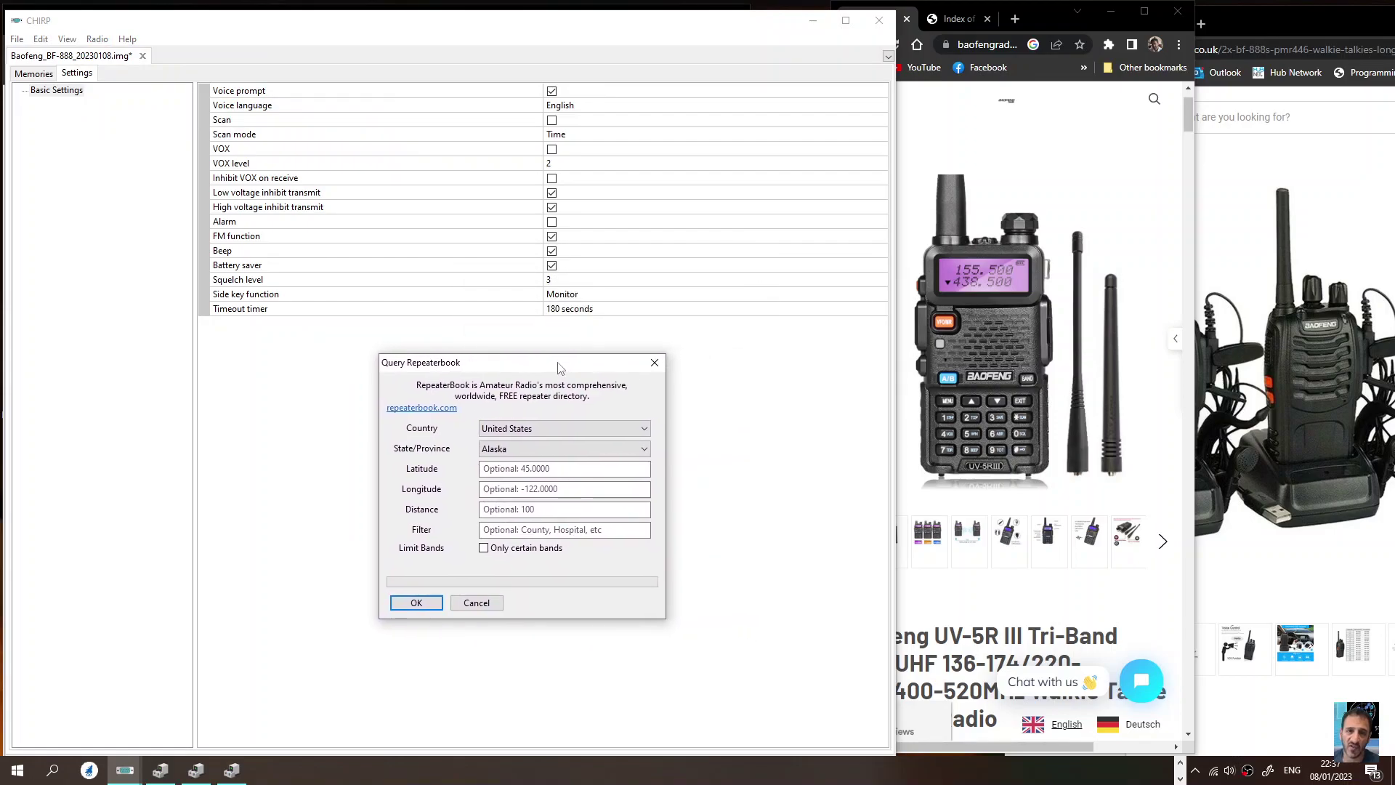
{"action": "left_click", "coordinate": [643, 433]}
{"action": "left_click", "coordinate": [644, 434]}
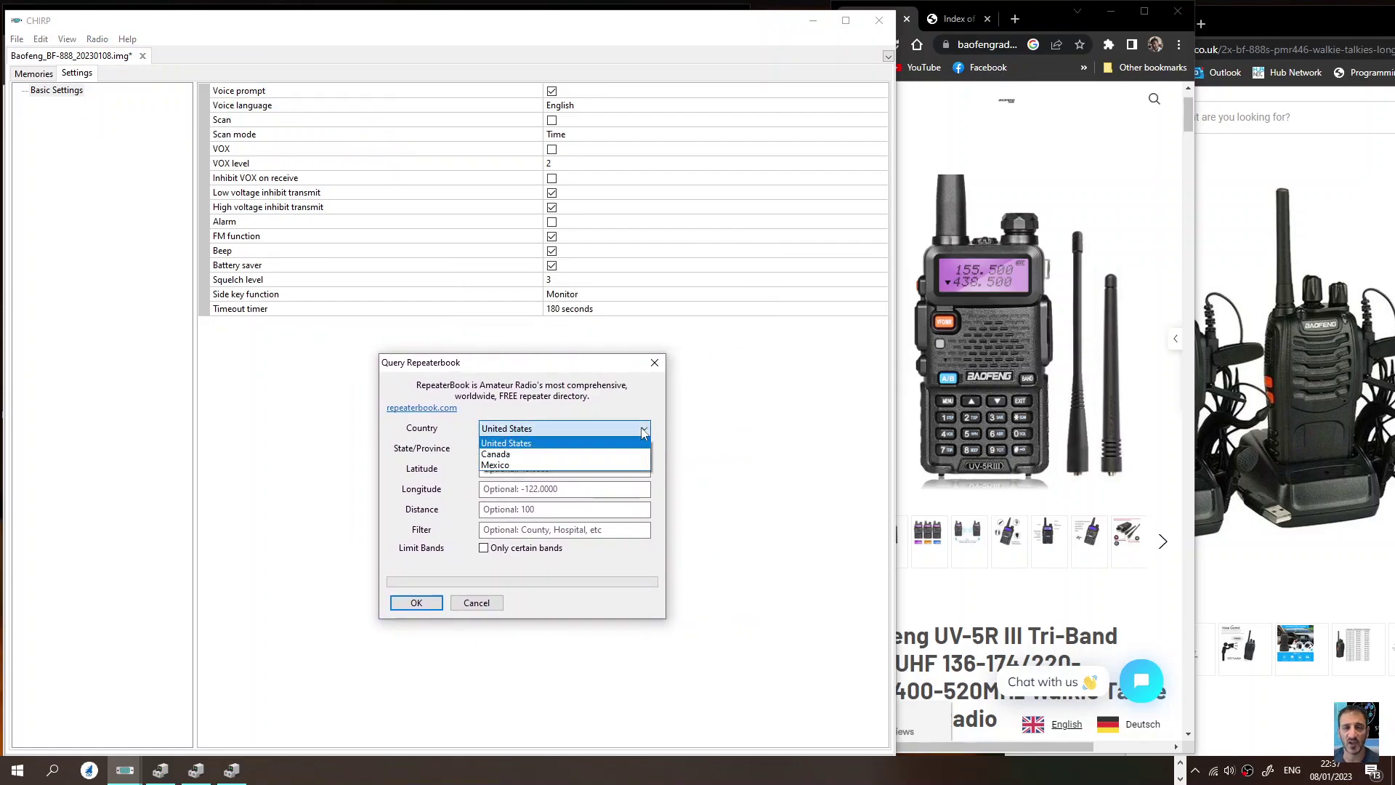
{"action": "left_click", "coordinate": [643, 434]}
{"action": "left_click", "coordinate": [643, 433]}
{"action": "left_click", "coordinate": [643, 433]}
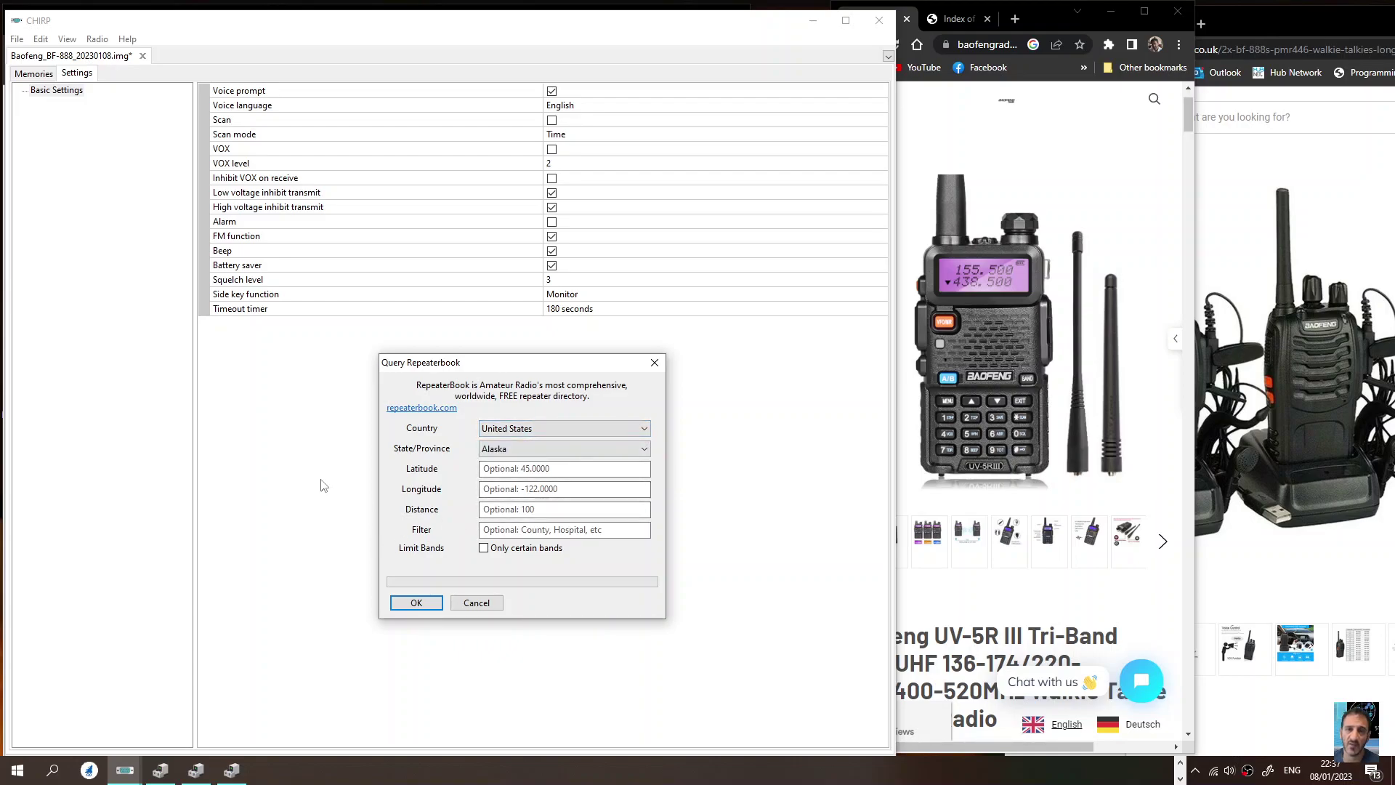
{"action": "left_click", "coordinate": [417, 603]}
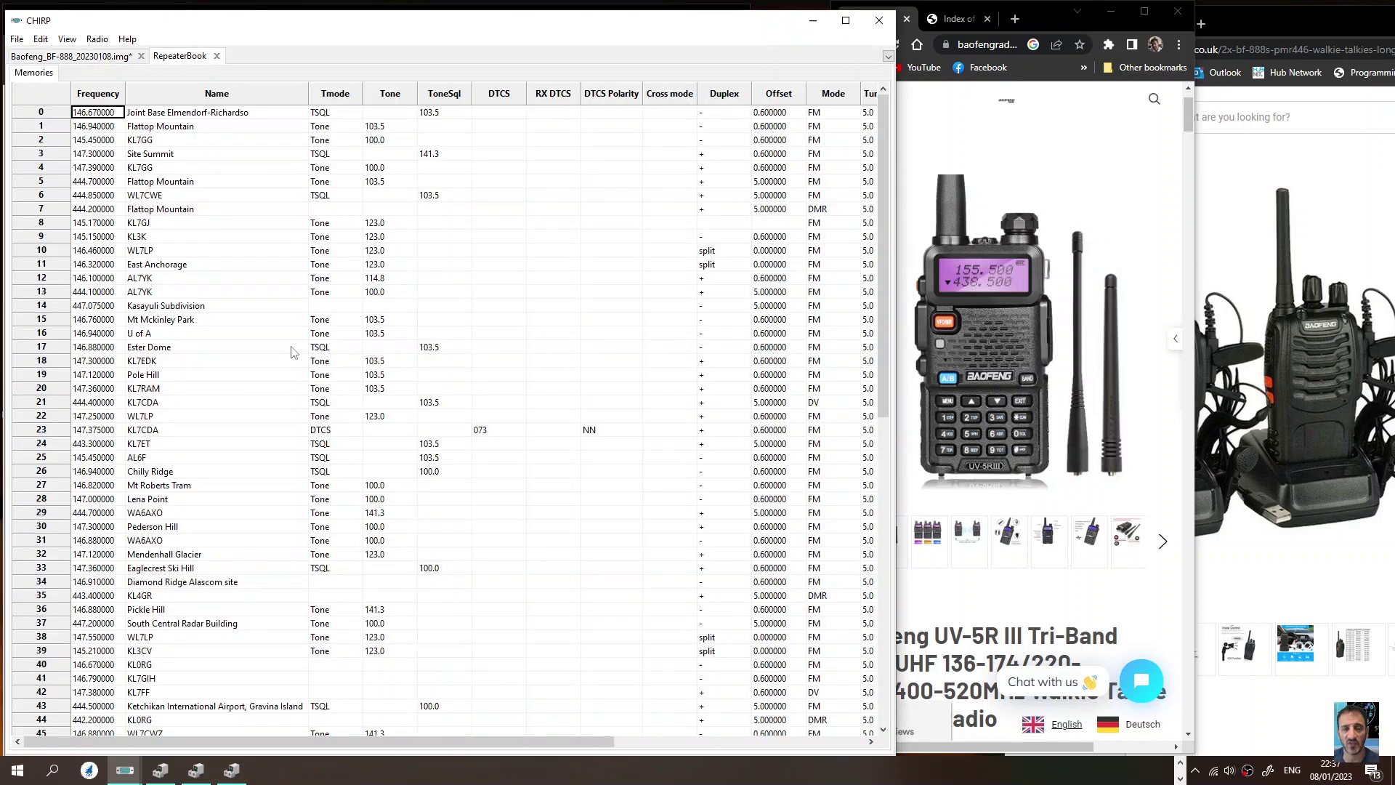
Look through the Alaska repeater list and compare it with the radio's image file.
{"action": "scroll", "coordinate": [298, 331], "scroll_direction": "down", "scroll_amount": 10}
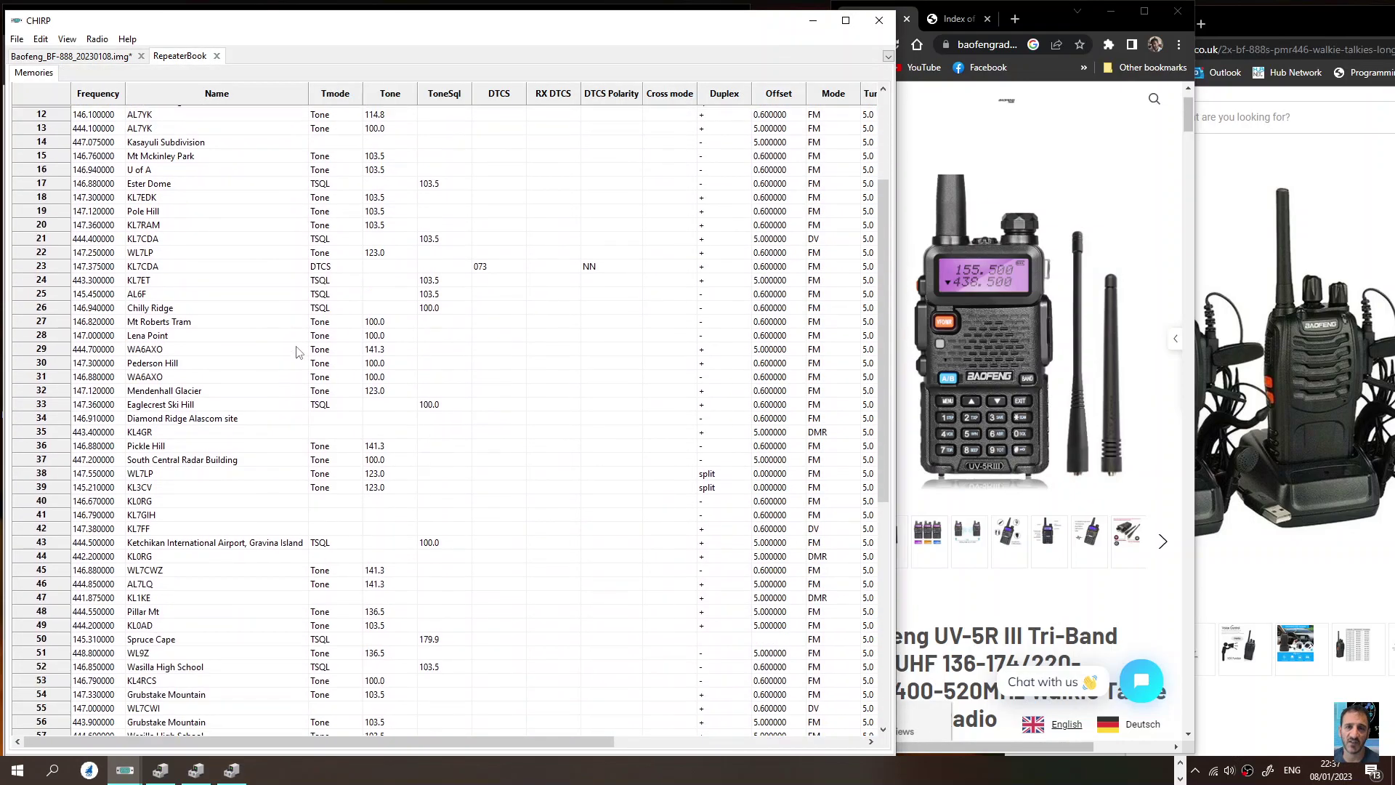
{"action": "scroll", "coordinate": [296, 352], "scroll_direction": "up", "scroll_amount": 10}
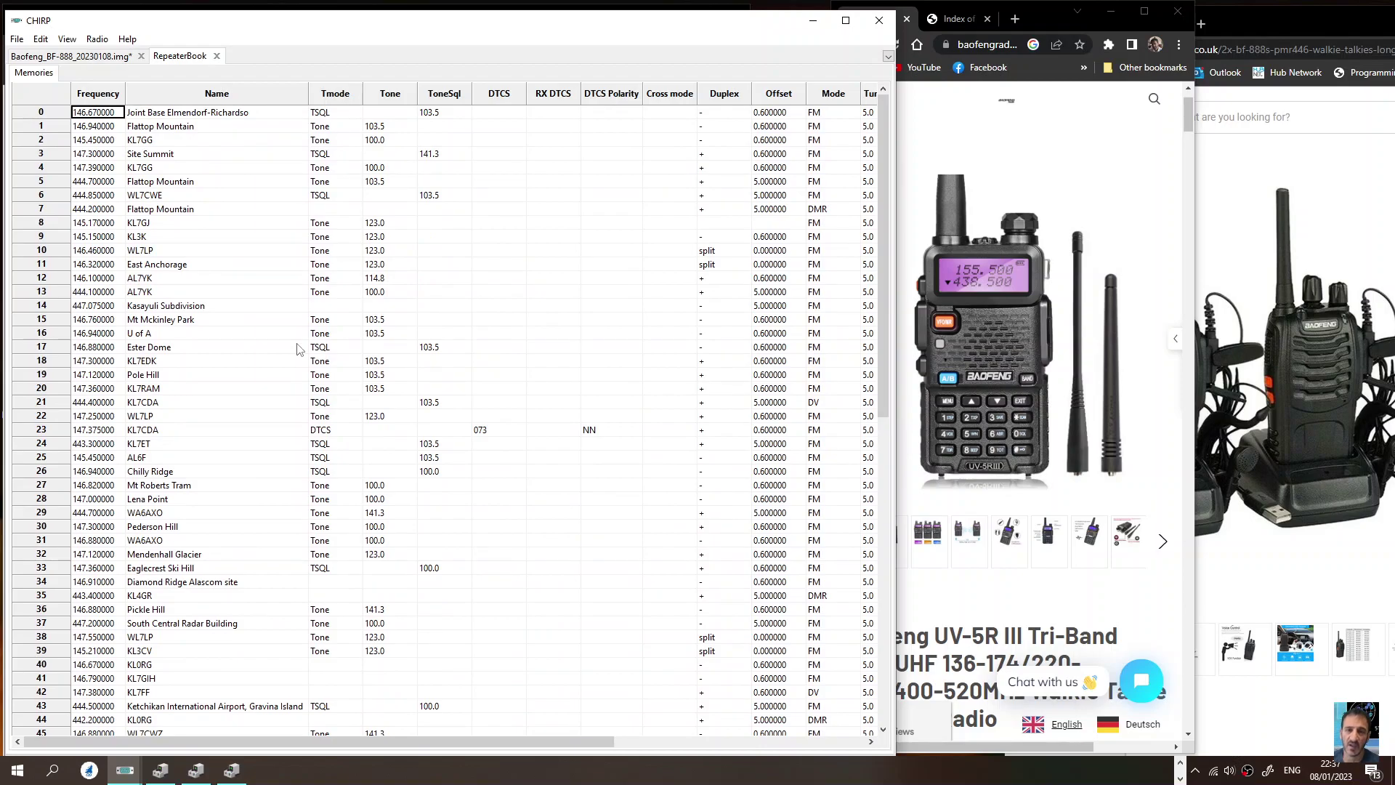
{"action": "scroll", "coordinate": [296, 349], "scroll_direction": "down", "scroll_amount": 5}
{"action": "scroll", "coordinate": [296, 341], "scroll_direction": "up", "scroll_amount": 5}
{"action": "left_click", "coordinate": [94, 69]}
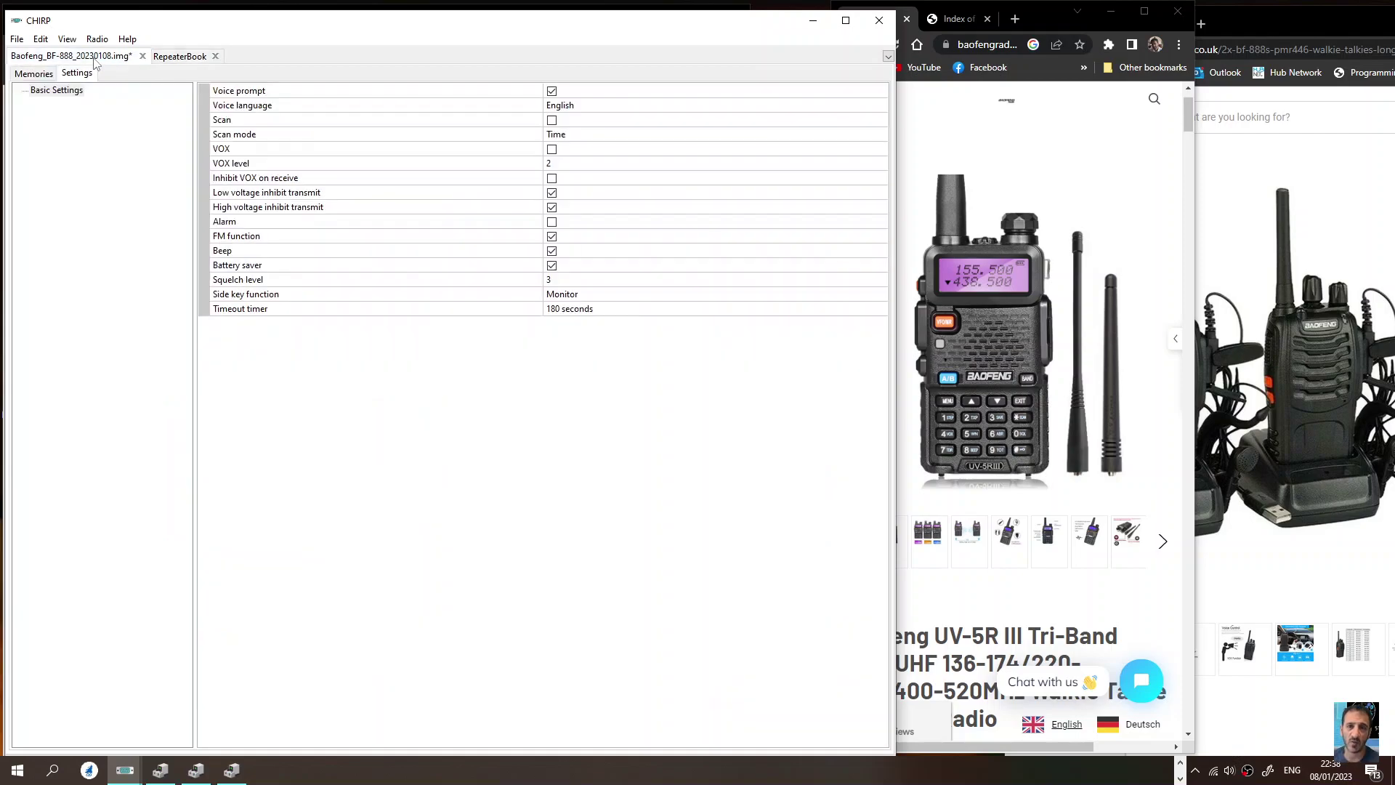
{"action": "left_click", "coordinate": [167, 62]}
Run the RepeaterBook query for Alaska, United States a second time and switch between the two result lists.
{"action": "left_click", "coordinate": [96, 40]}
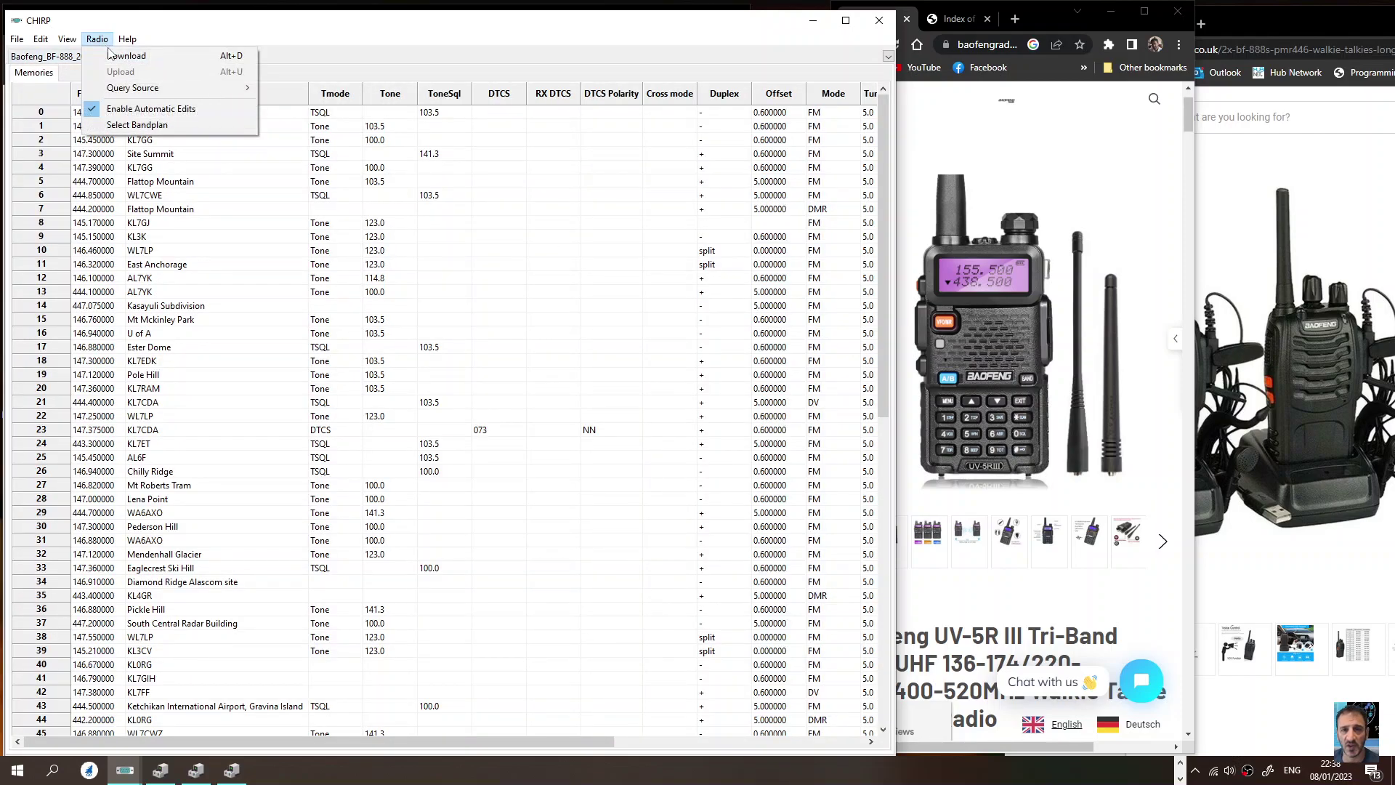
{"action": "mouse_move", "coordinate": [132, 88]}
{"action": "left_click", "coordinate": [337, 106]}
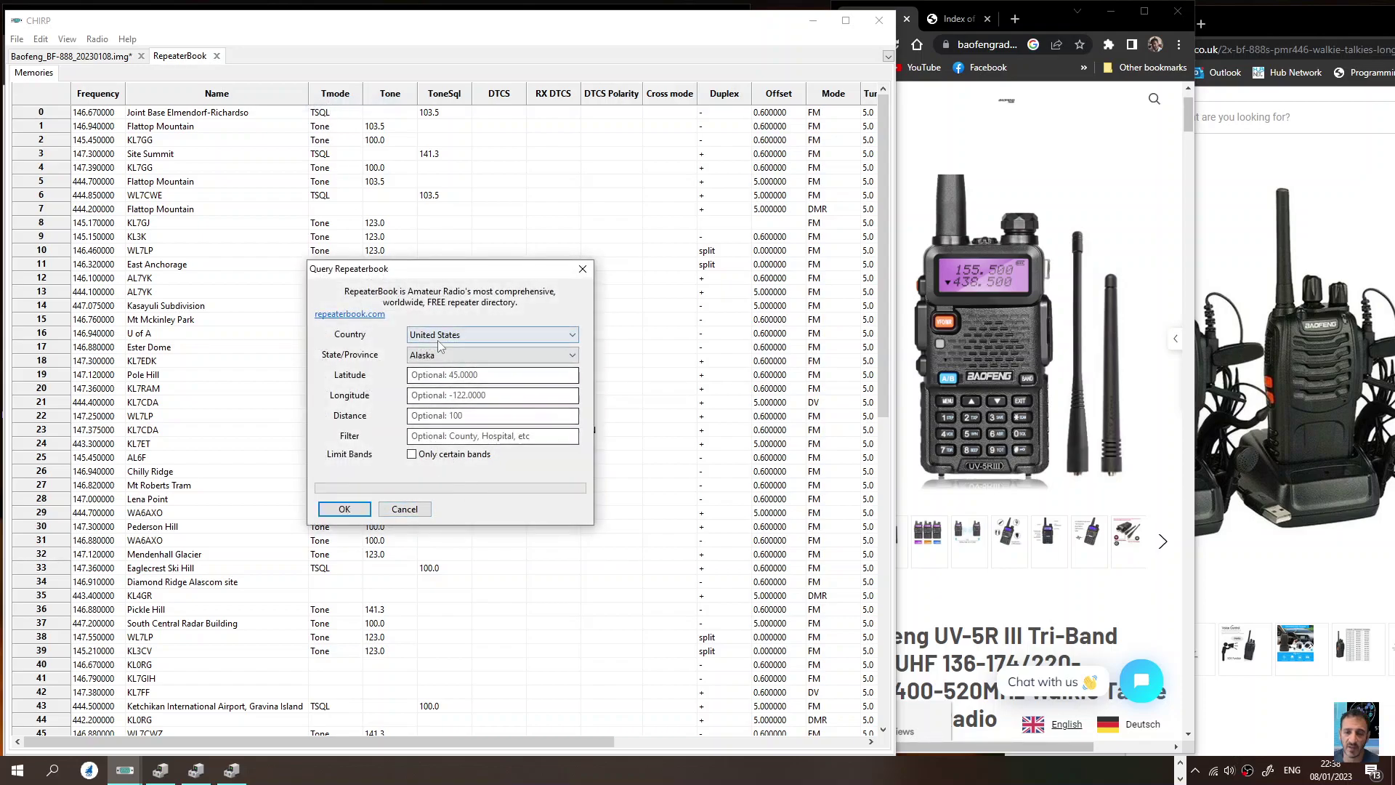
{"action": "left_click", "coordinate": [353, 514]}
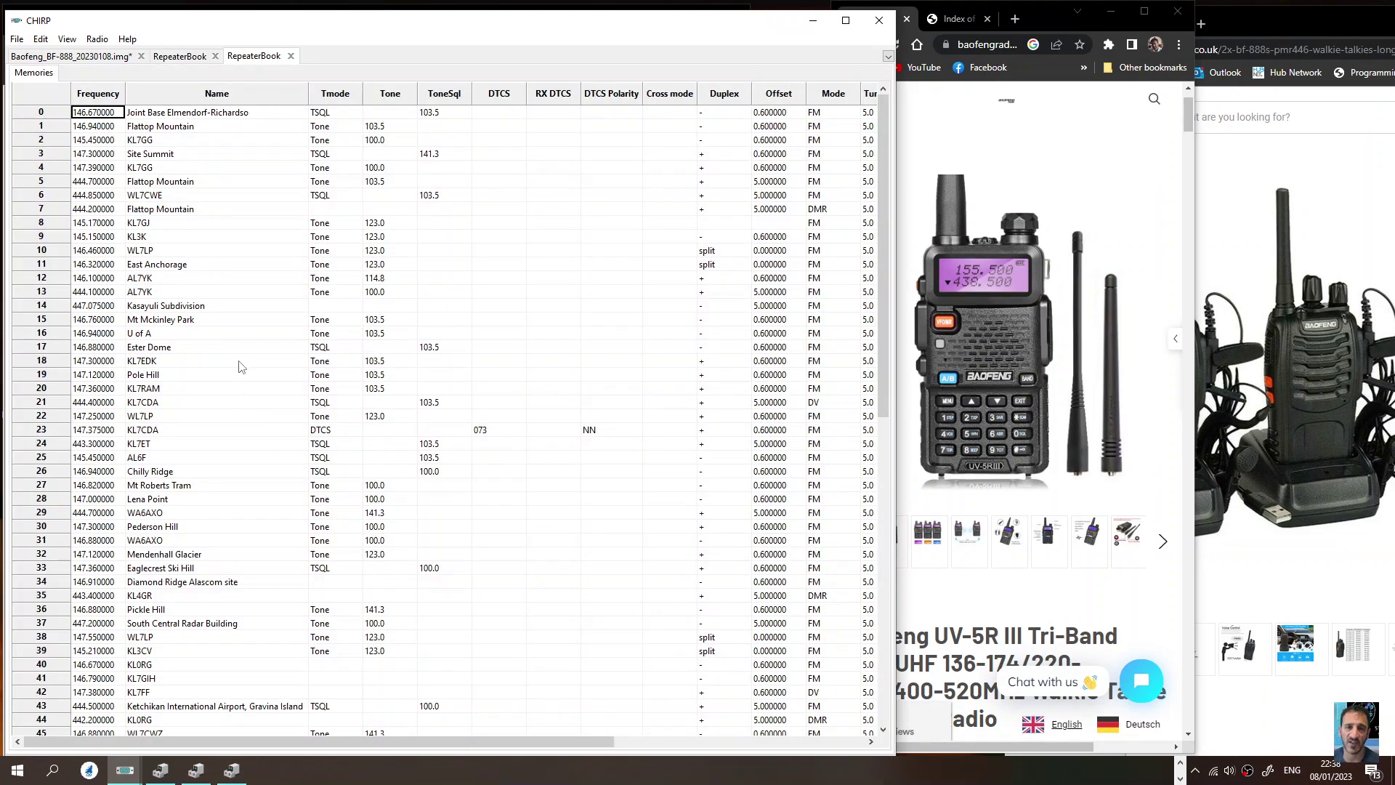
{"action": "left_click", "coordinate": [186, 58]}
{"action": "left_click", "coordinate": [251, 61]}
Examine the fields of the RadioReference.com query and close it without running it.
{"action": "left_click", "coordinate": [97, 39]}
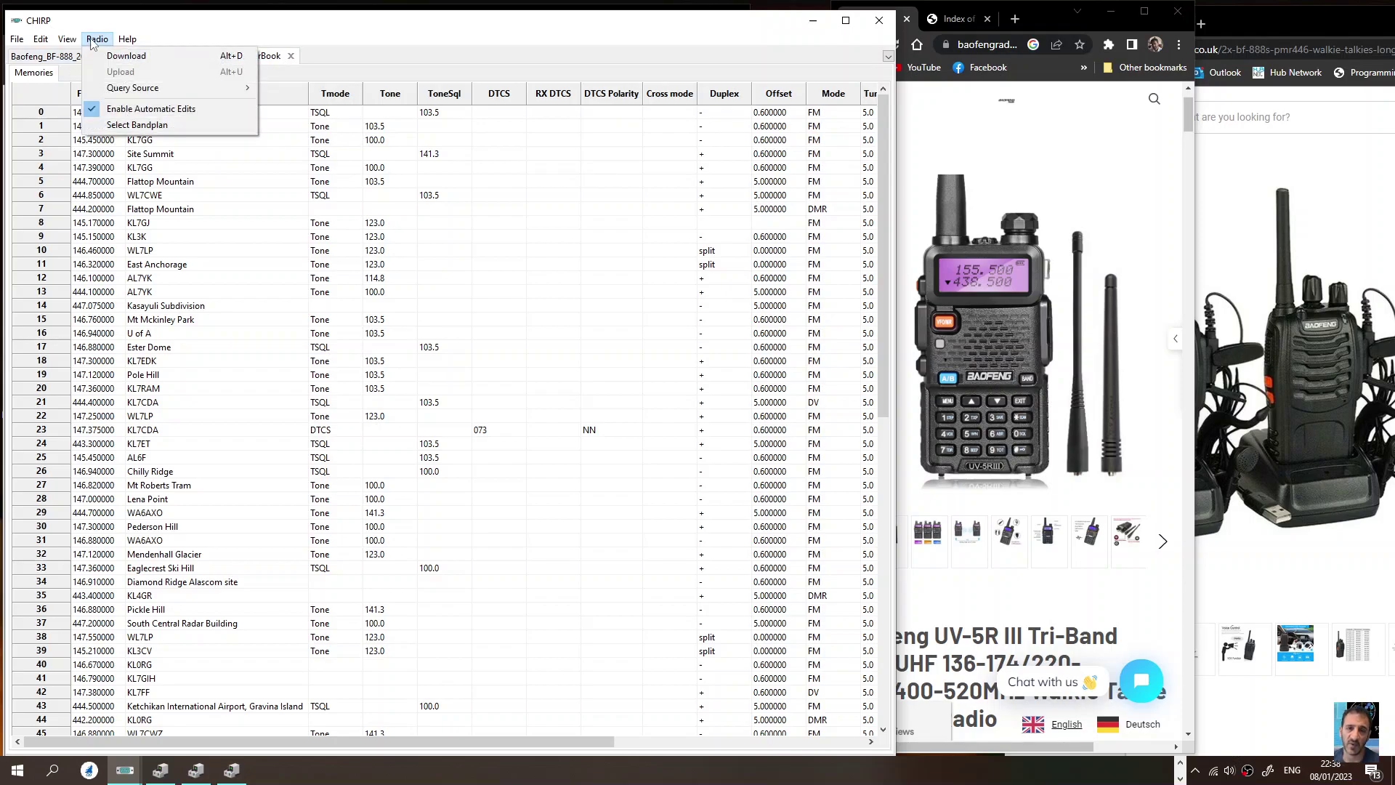
{"action": "mouse_move", "coordinate": [135, 90]}
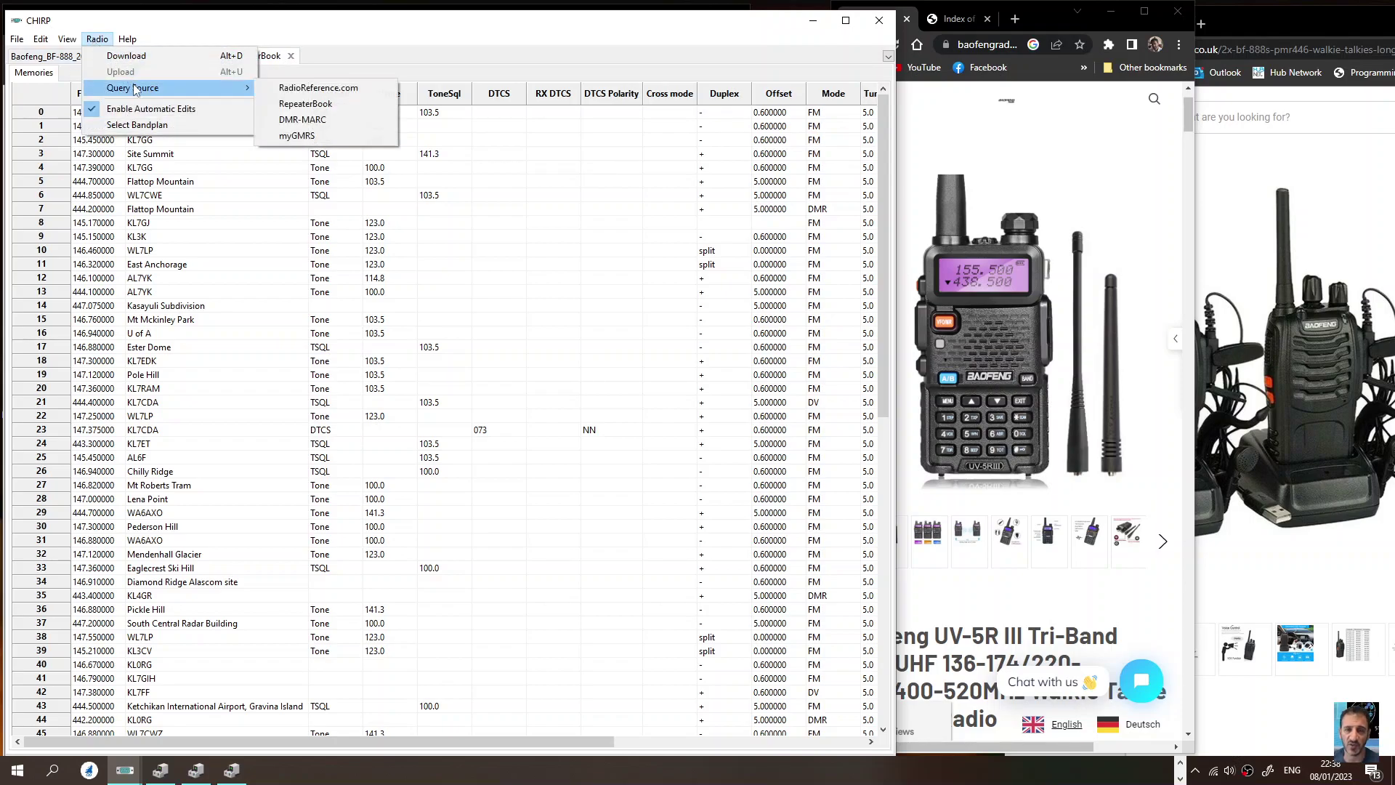
{"action": "left_click", "coordinate": [314, 89]}
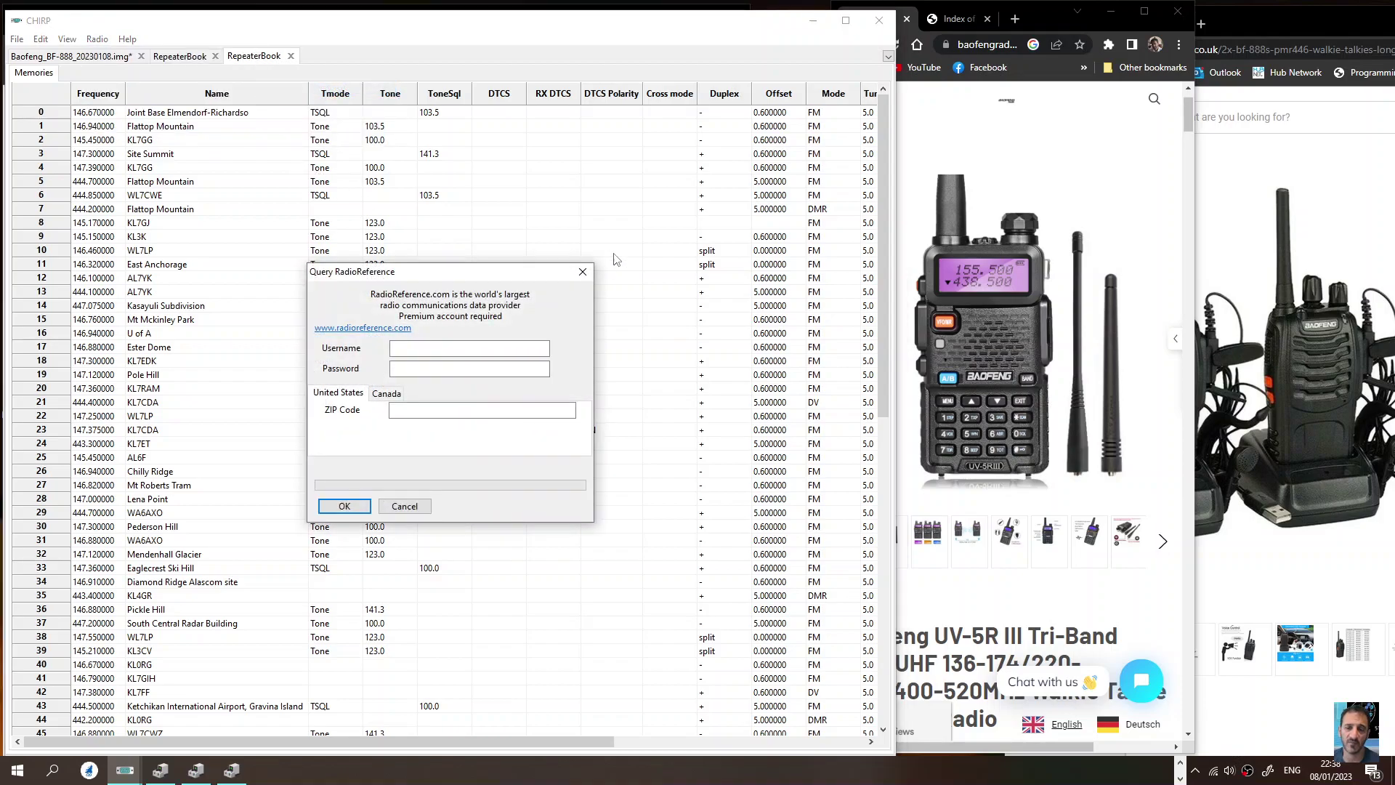
{"action": "left_click", "coordinate": [583, 271]}
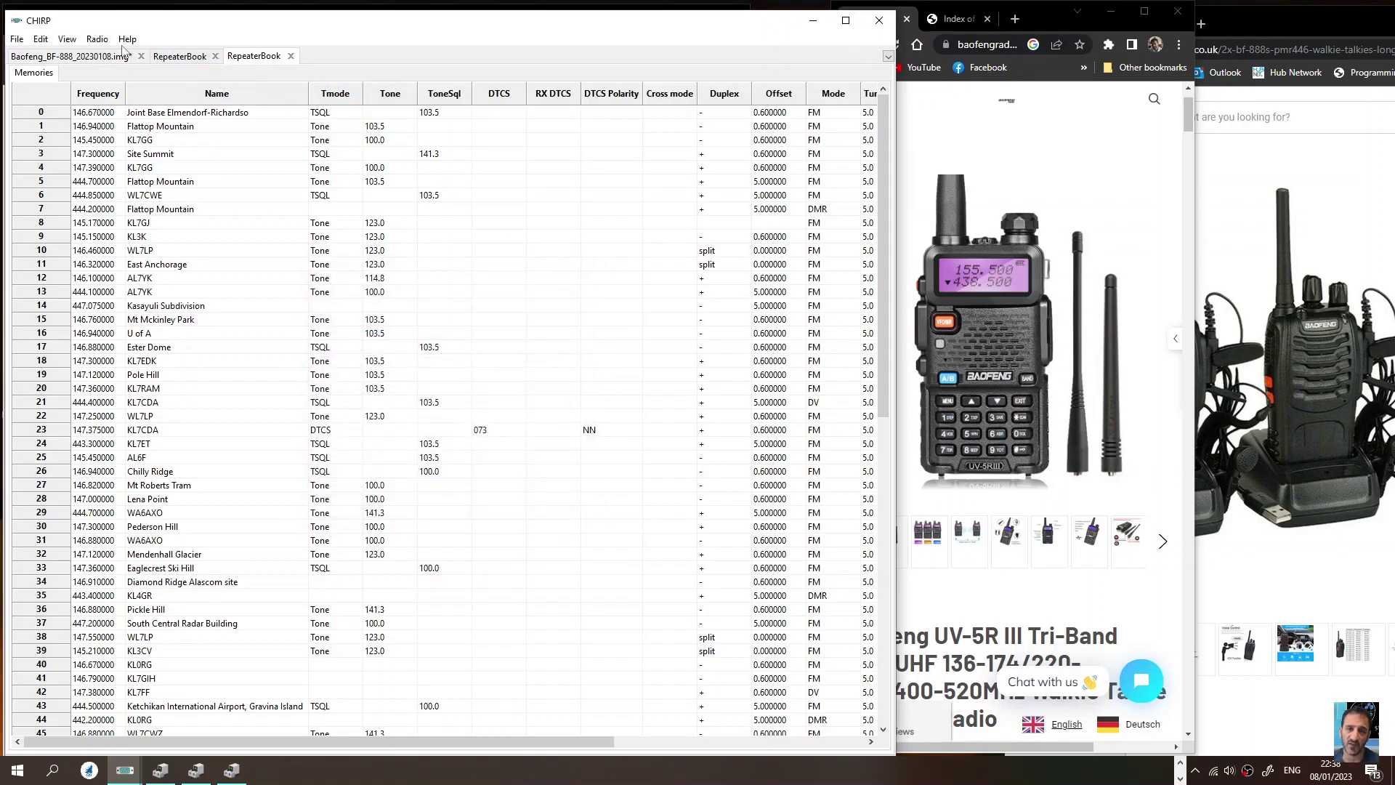
Examine the fields of the DMR-MARC query, close it without running it, and return to the first repeater list.
{"action": "left_click", "coordinate": [97, 39]}
{"action": "mouse_move", "coordinate": [141, 88]}
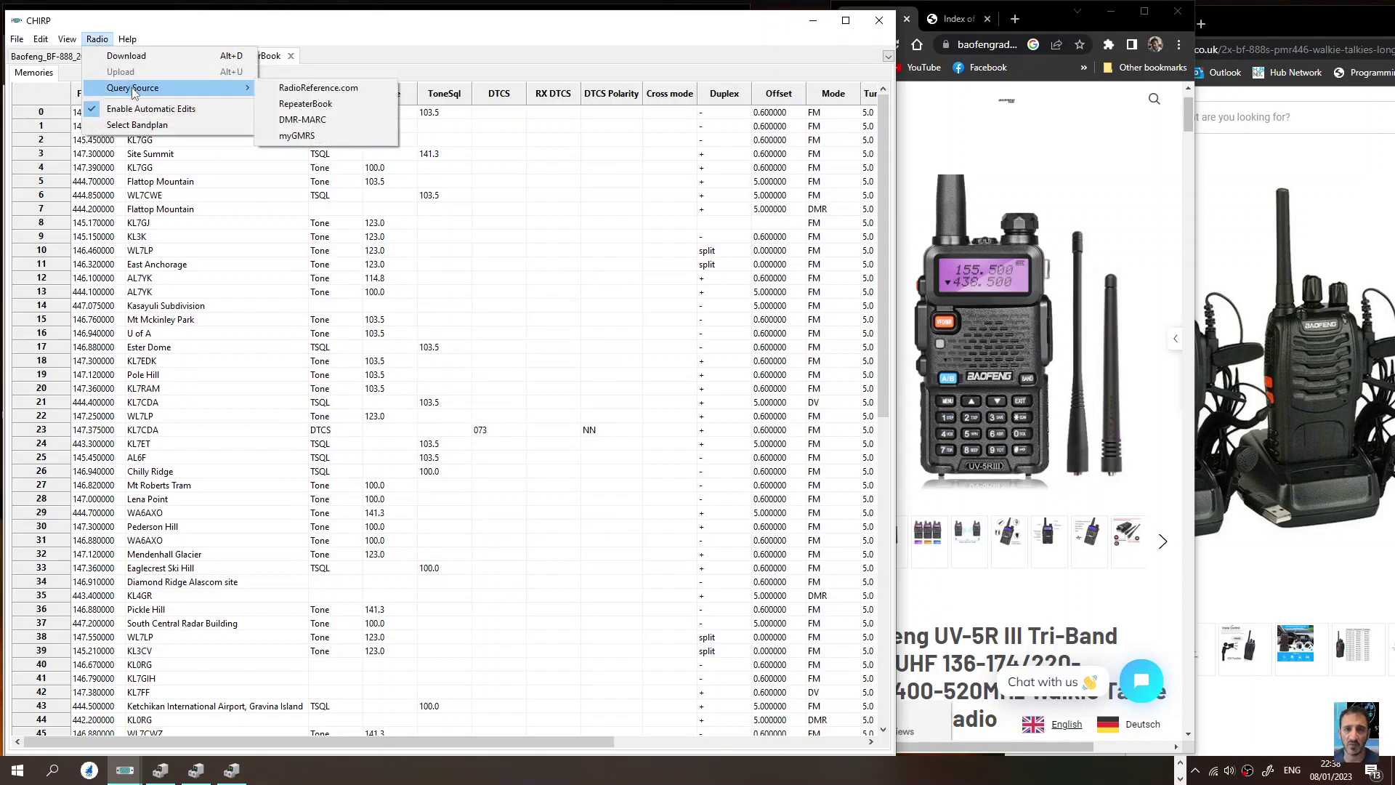
{"action": "left_click", "coordinate": [312, 120]}
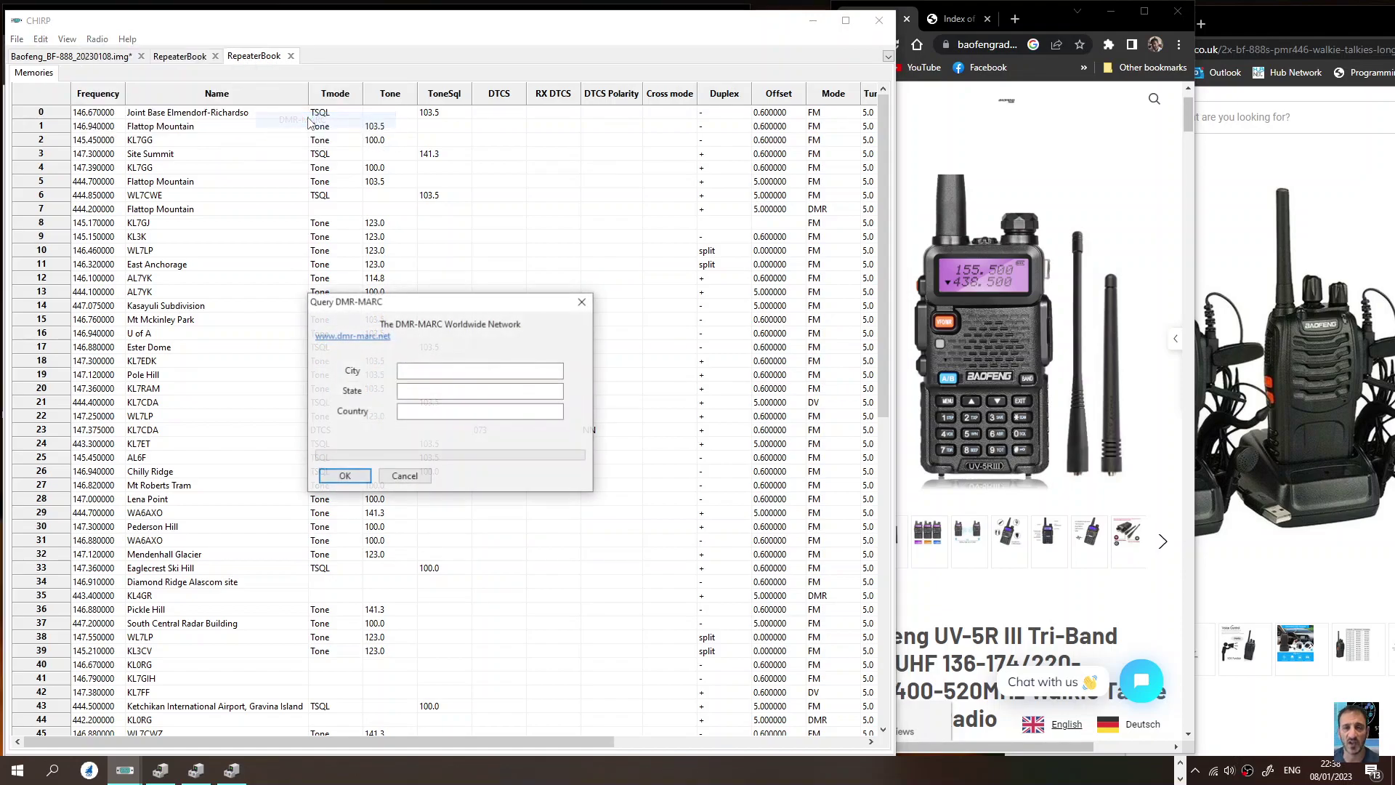
{"action": "left_click", "coordinate": [583, 301]}
{"action": "left_click", "coordinate": [183, 58]}
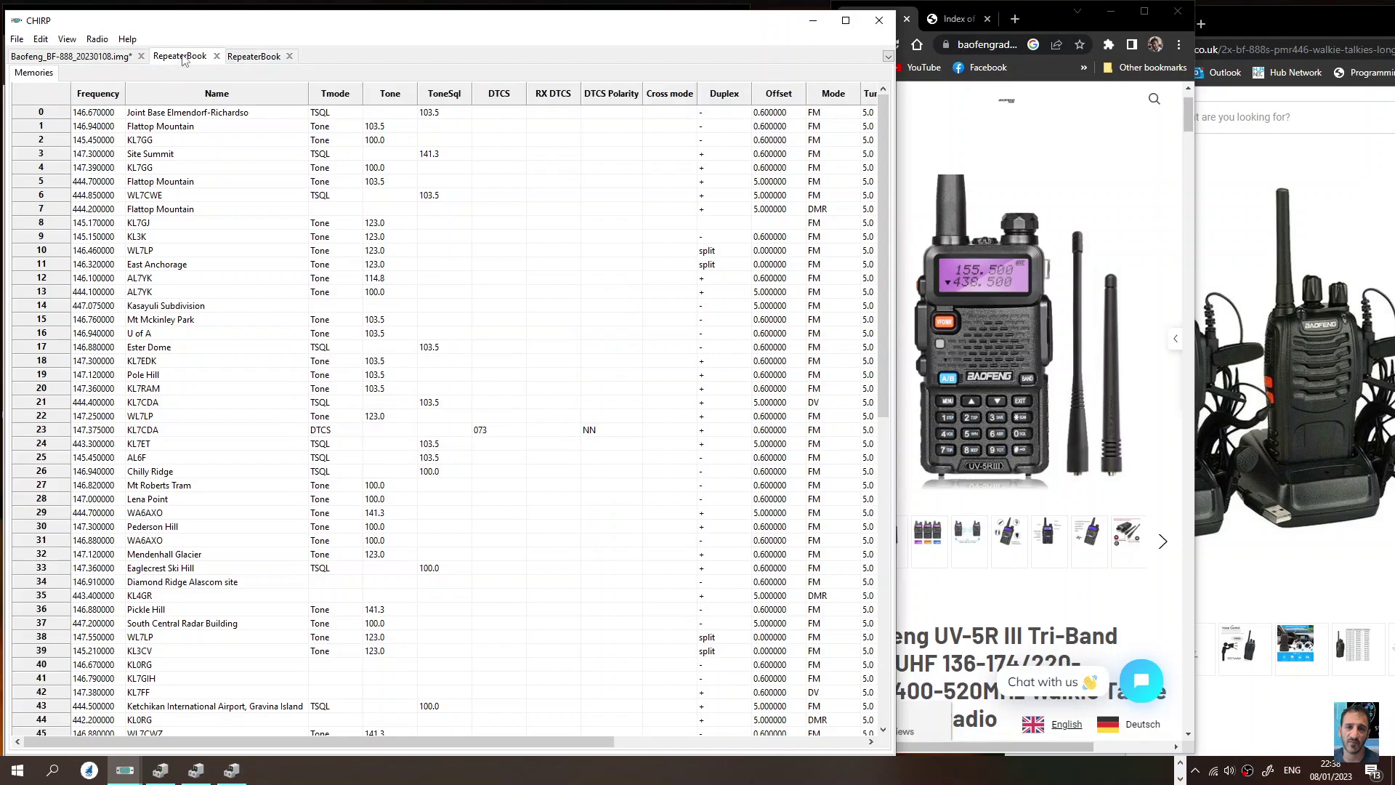
{"action": "left_click", "coordinate": [97, 38]}
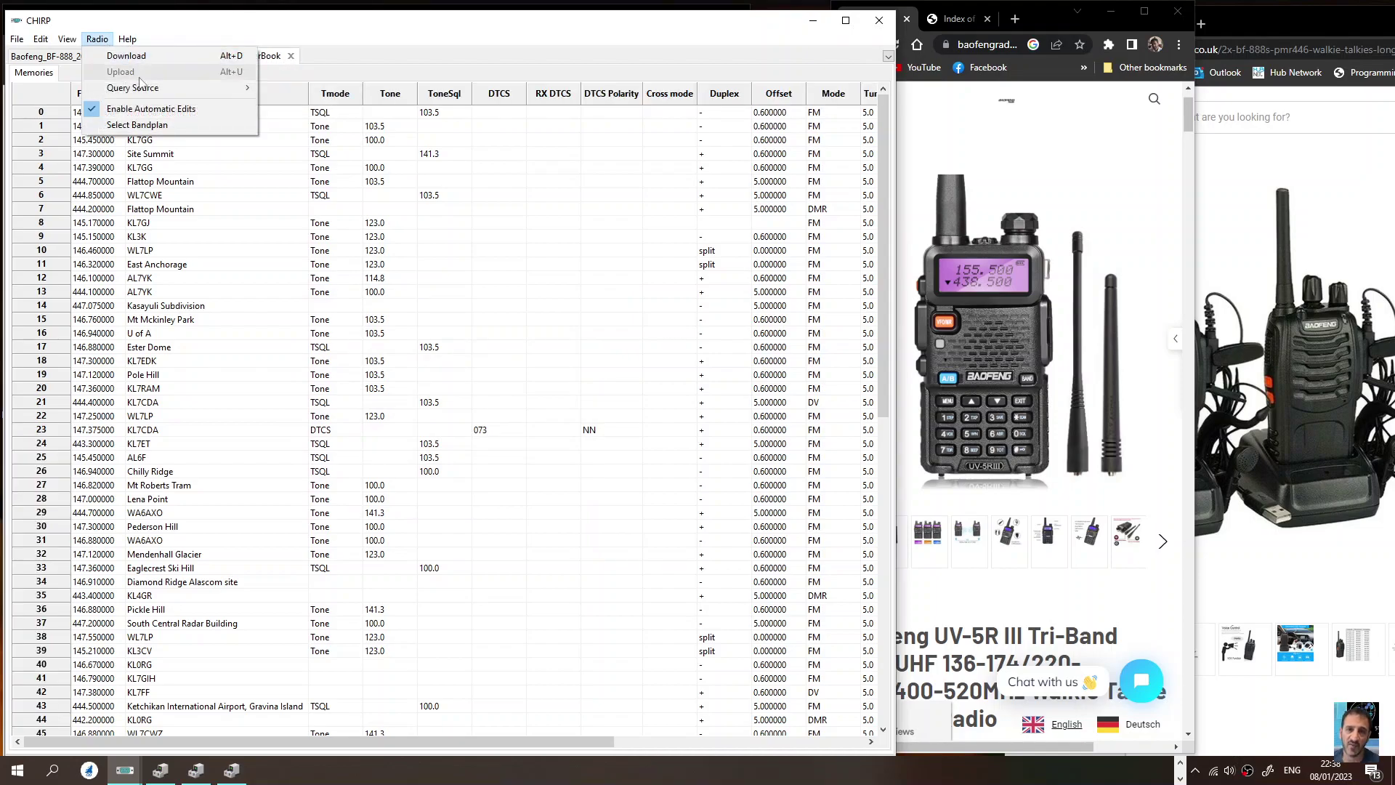
{"action": "left_click", "coordinate": [223, 432]}
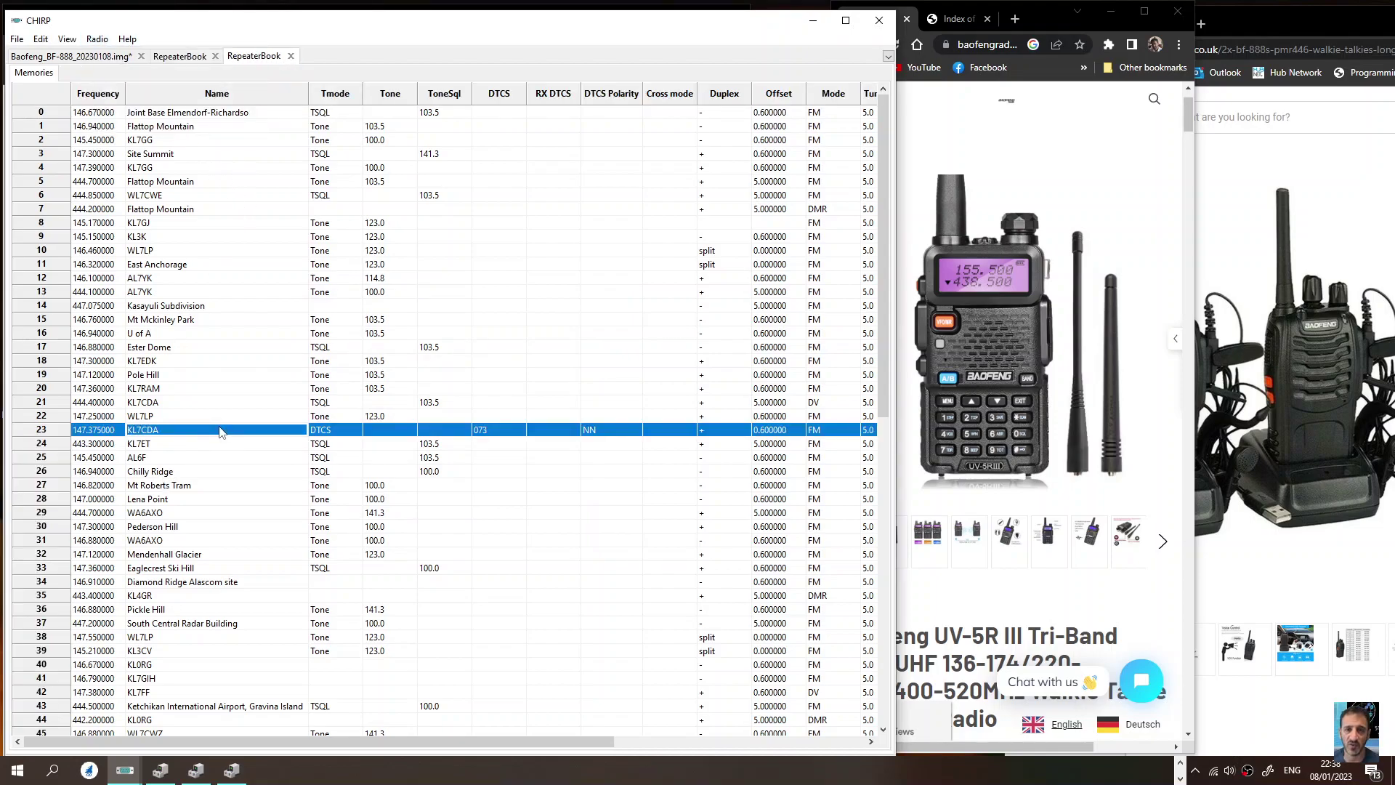
{"action": "left_click", "coordinate": [574, 306]}
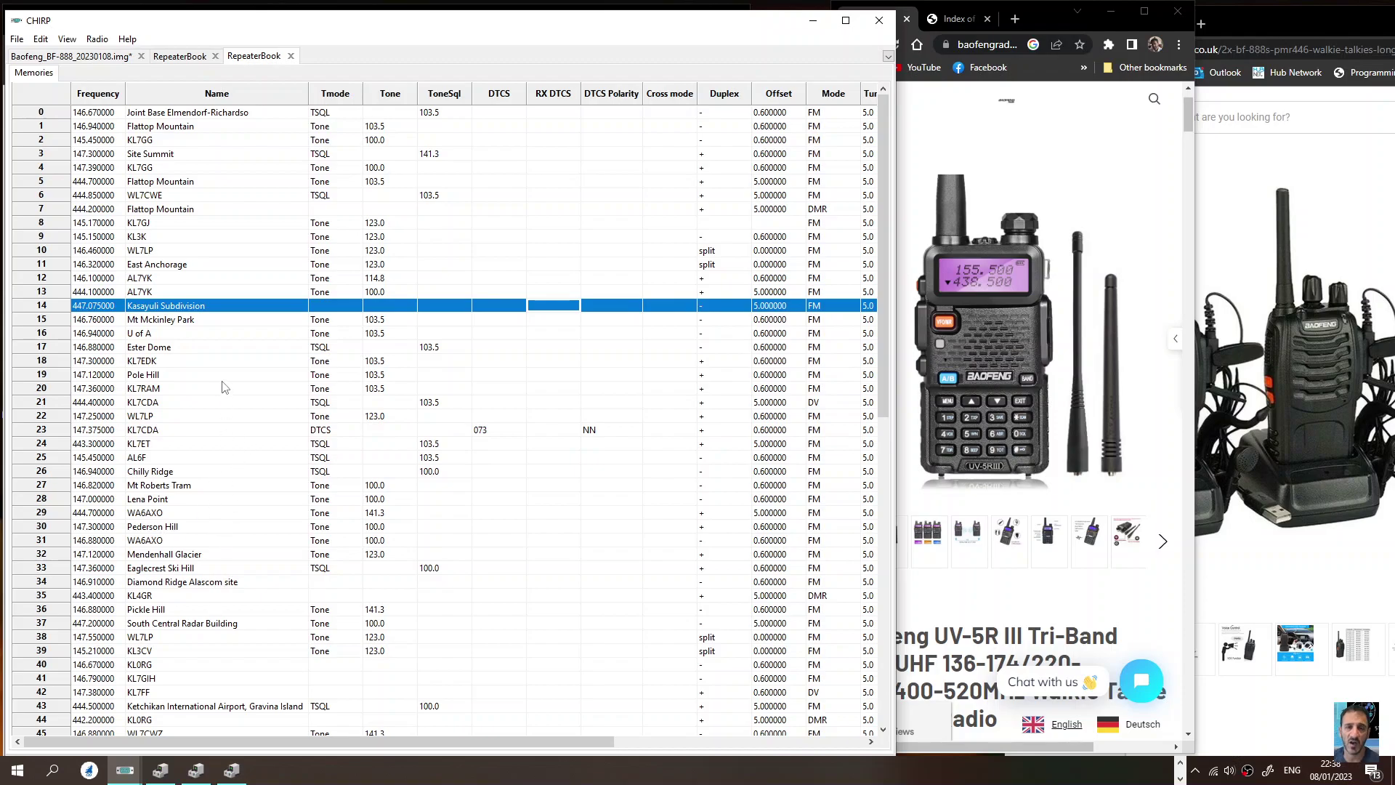
{"action": "left_click", "coordinate": [195, 58]}
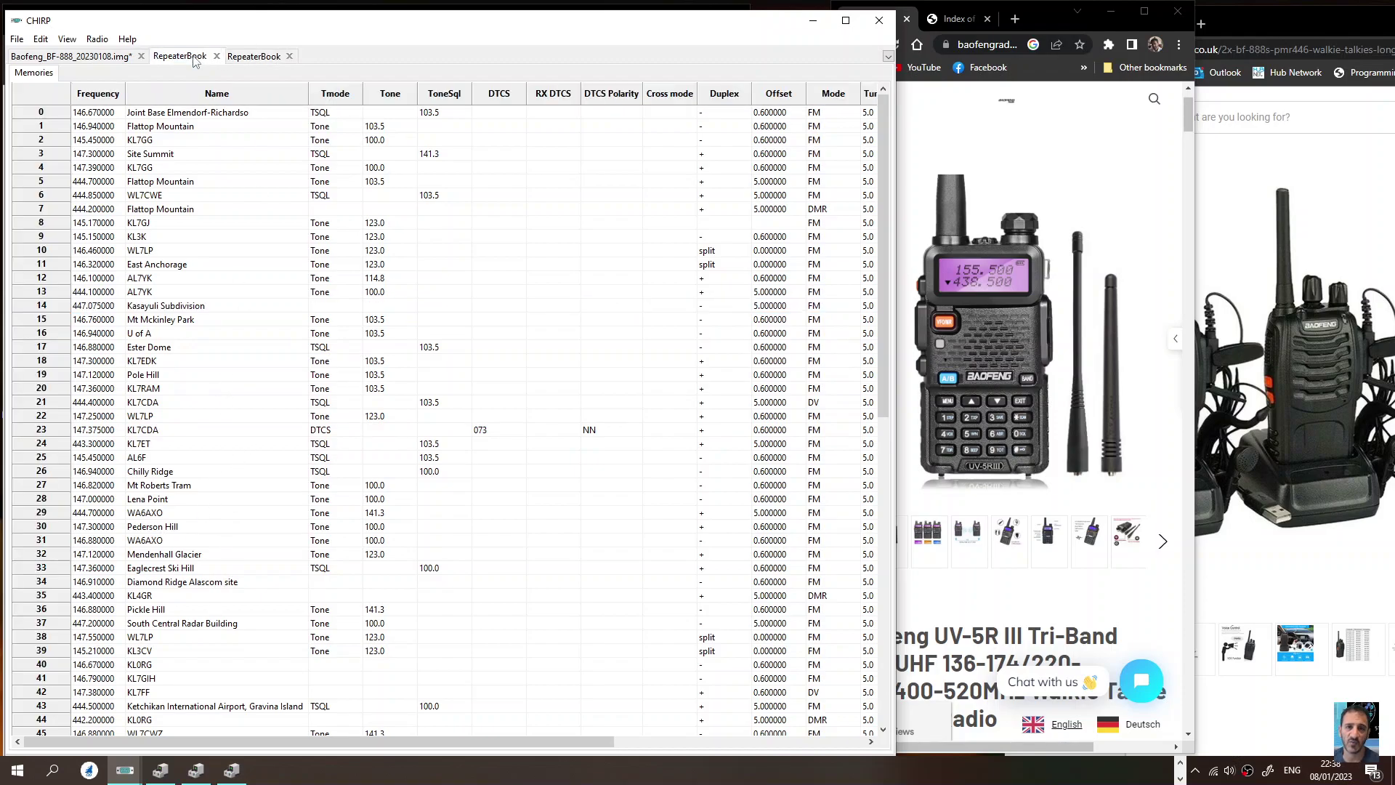
Change the RepeaterBook query's state to Florida within the United States and run it.
{"action": "left_click", "coordinate": [102, 40]}
{"action": "mouse_move", "coordinate": [145, 88]}
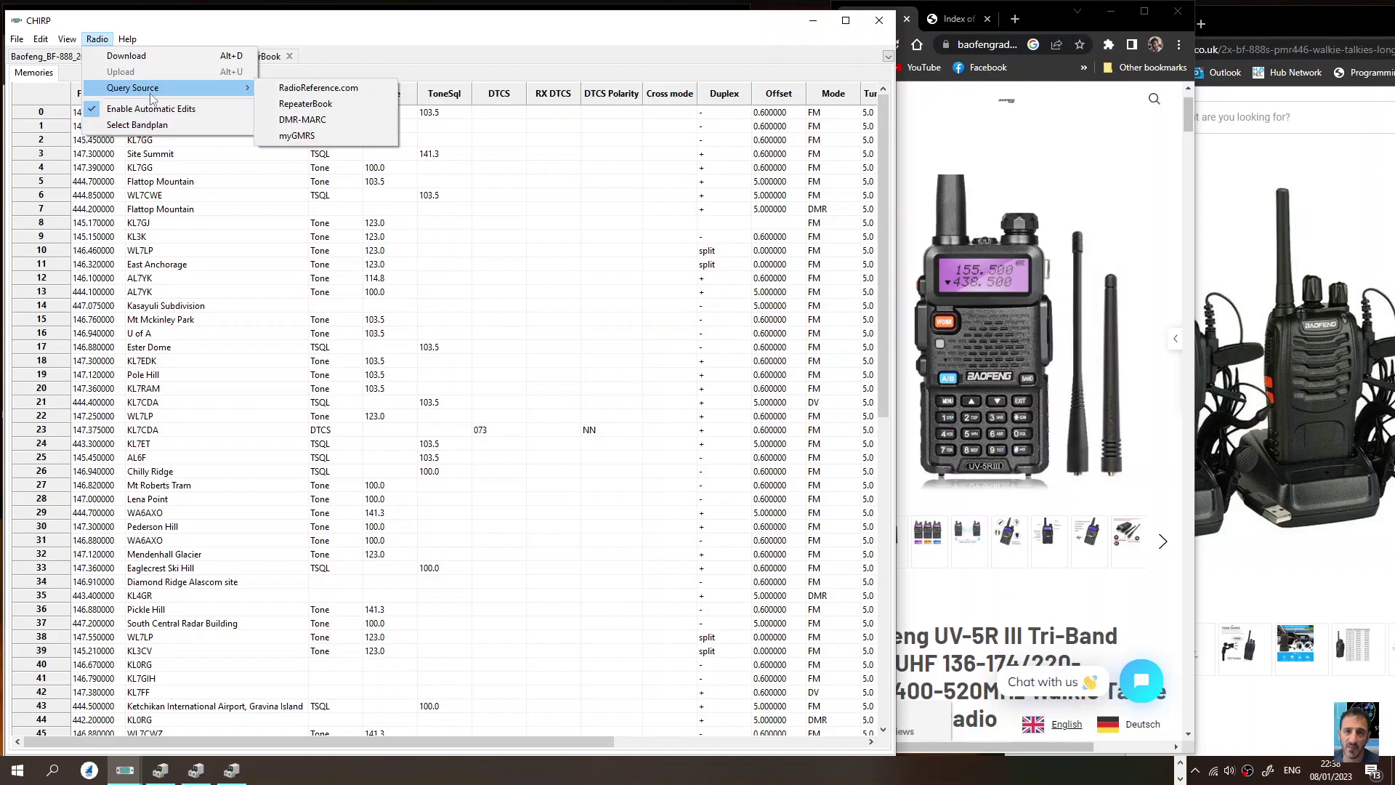
{"action": "left_click", "coordinate": [304, 99]}
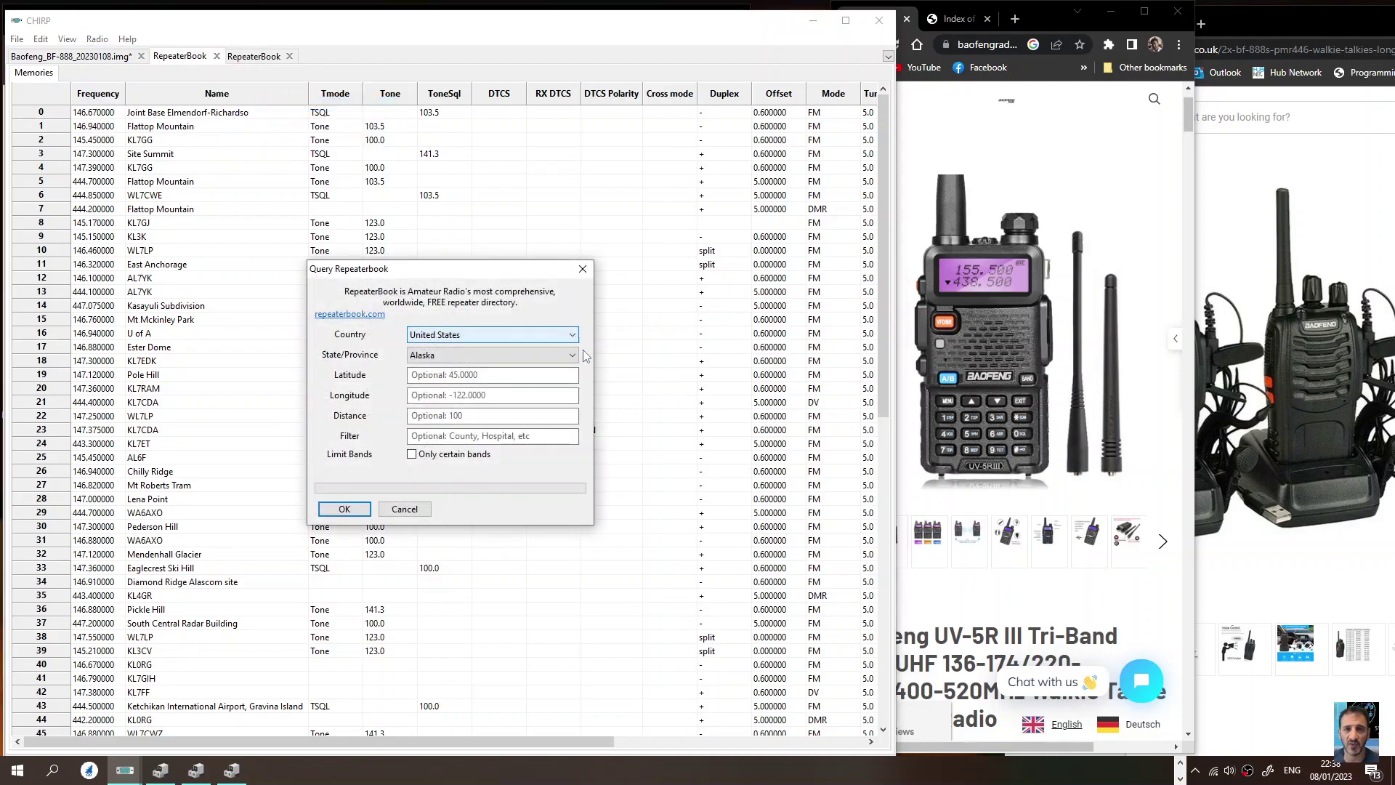
{"action": "left_click", "coordinate": [573, 355]}
{"action": "left_click", "coordinate": [502, 469]}
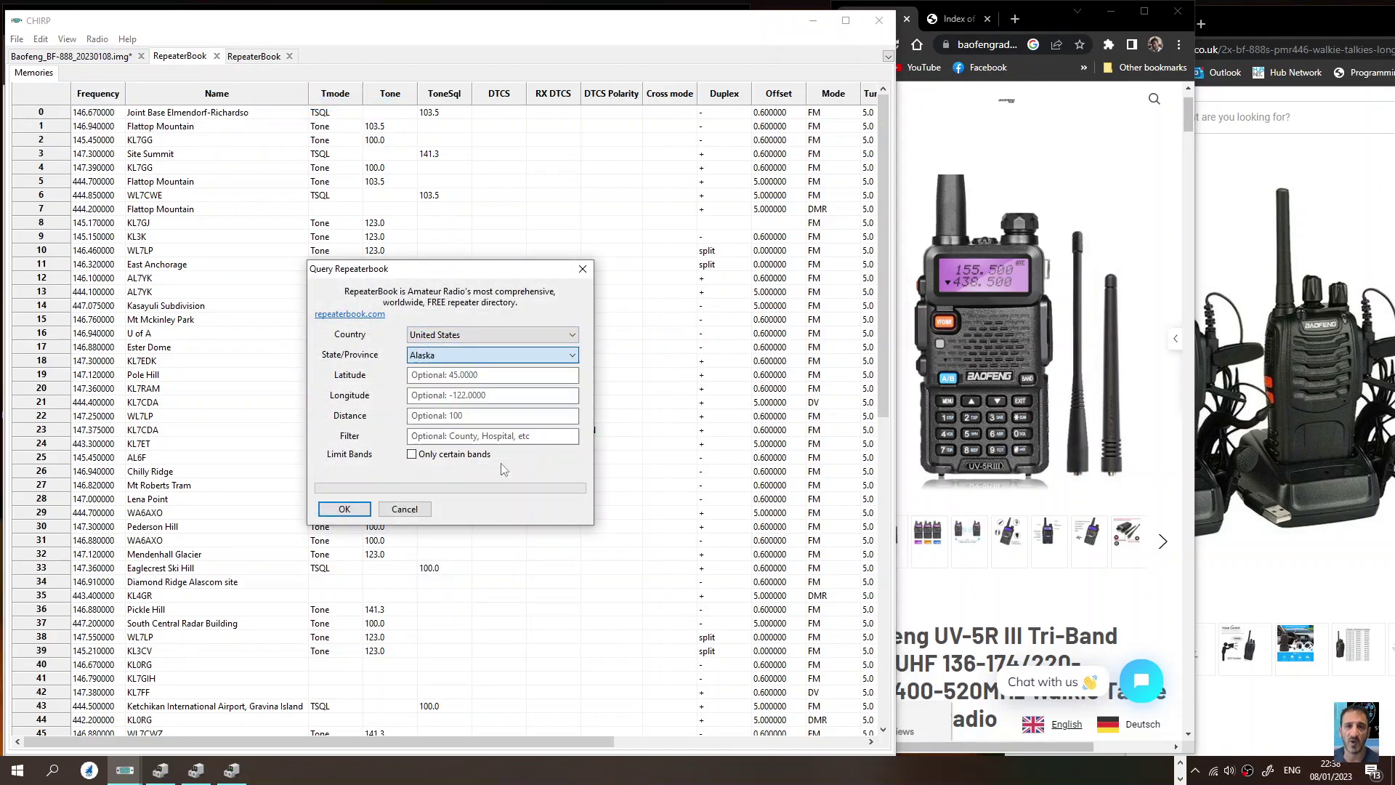
{"action": "left_click", "coordinate": [354, 515]}
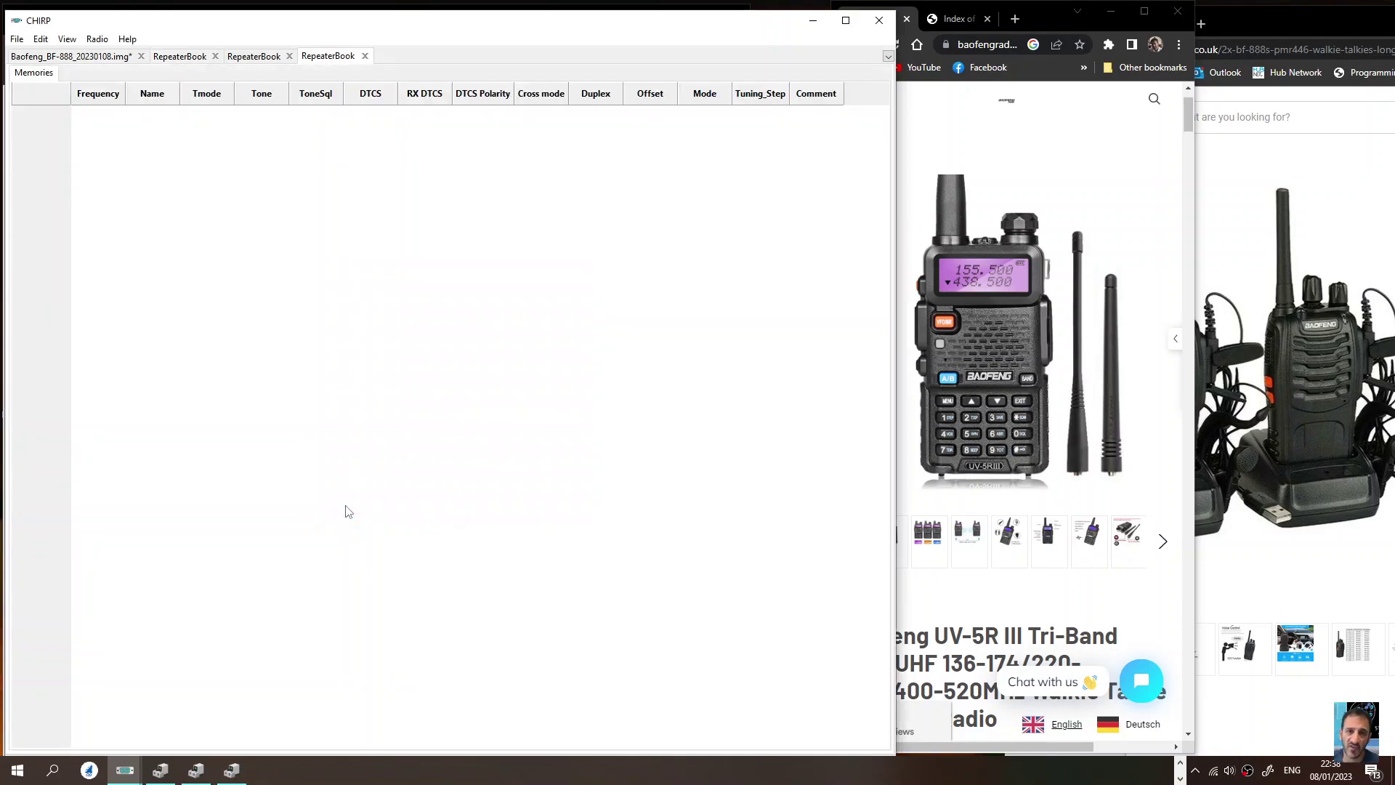
Close all three RepeaterBook result lists, keeping only the radio's image file open.
{"action": "left_click", "coordinate": [260, 58]}
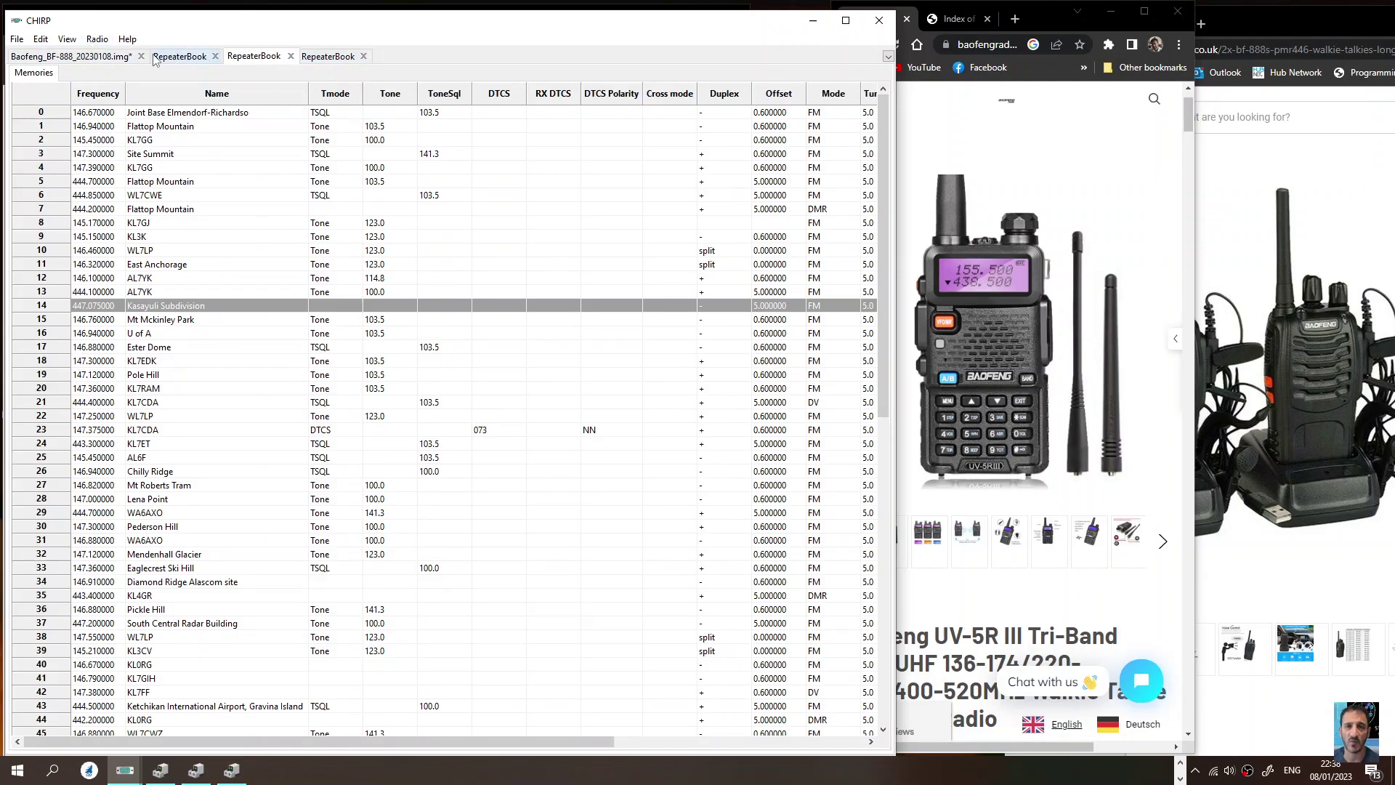
{"action": "left_click", "coordinate": [217, 55]}
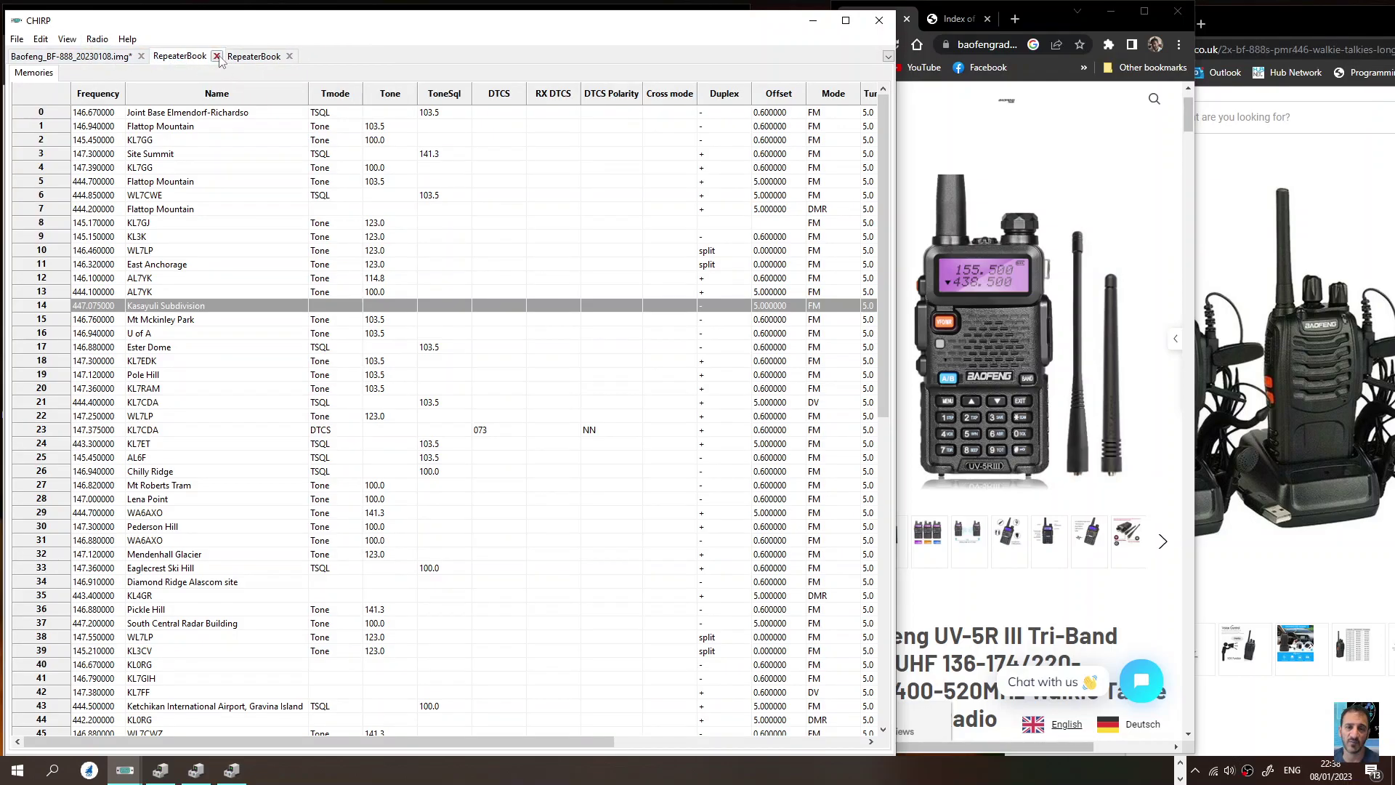
{"action": "left_click", "coordinate": [217, 56]}
{"action": "left_click", "coordinate": [218, 56]}
Query RepeaterBook again for Florida, United States, and look through the new repeater list.
{"action": "left_click", "coordinate": [98, 39]}
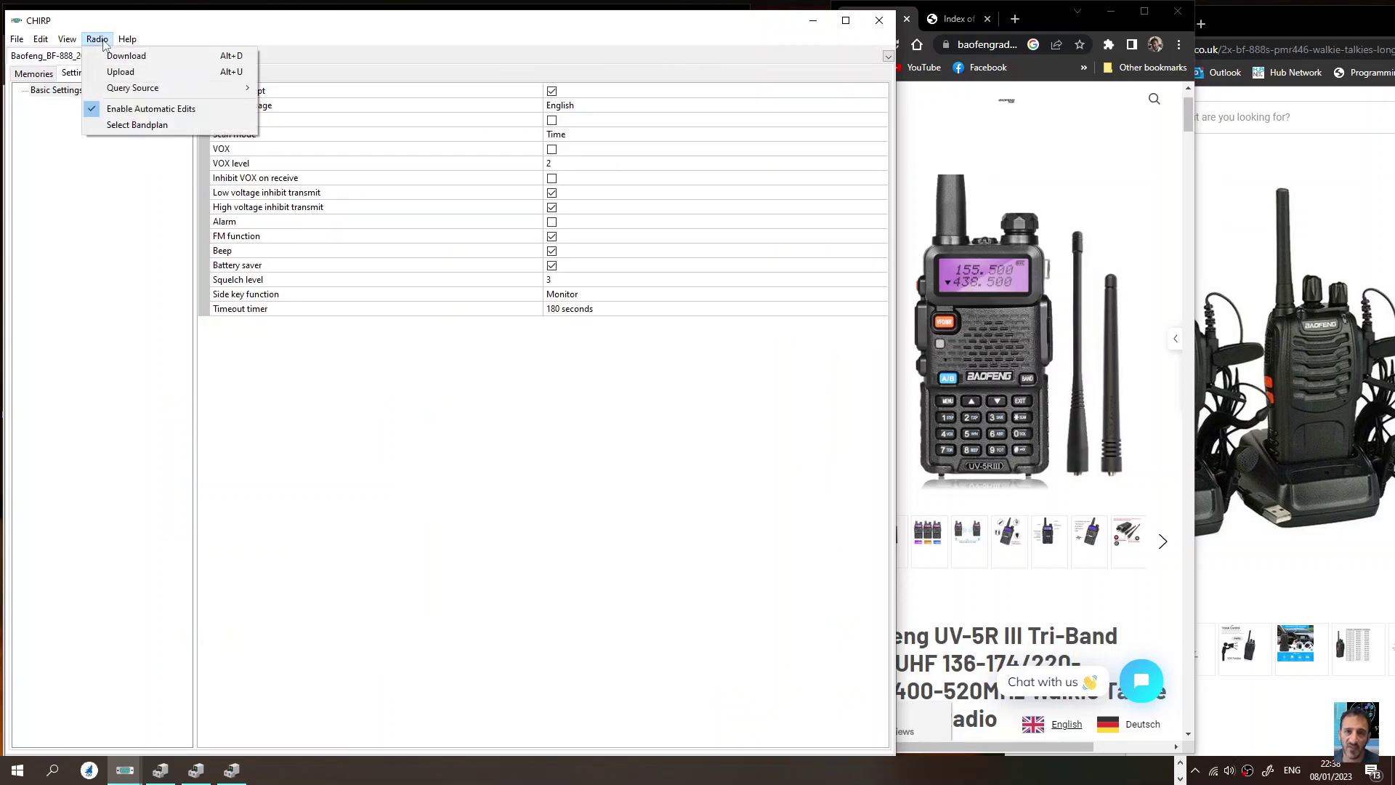
{"action": "mouse_move", "coordinate": [138, 88]}
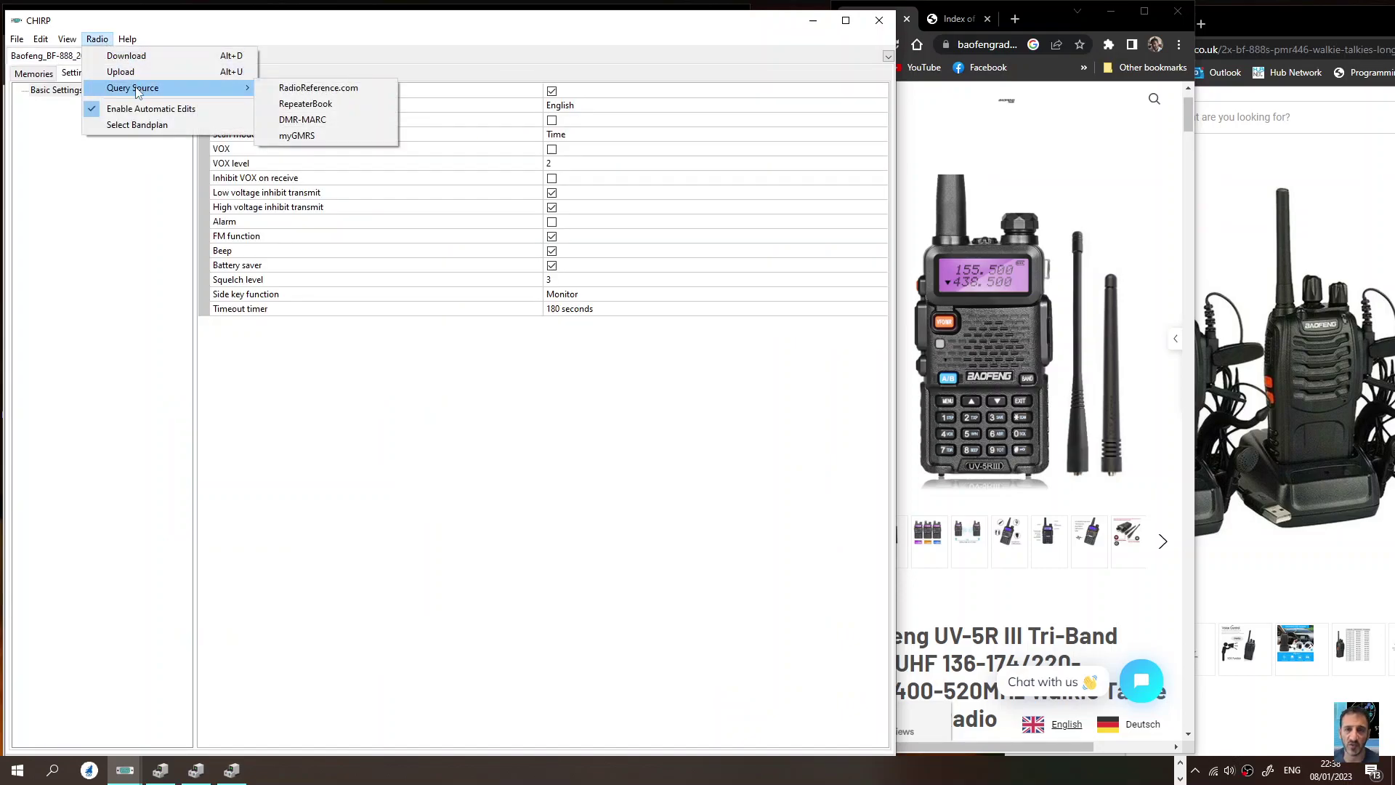
{"action": "left_click", "coordinate": [312, 105]}
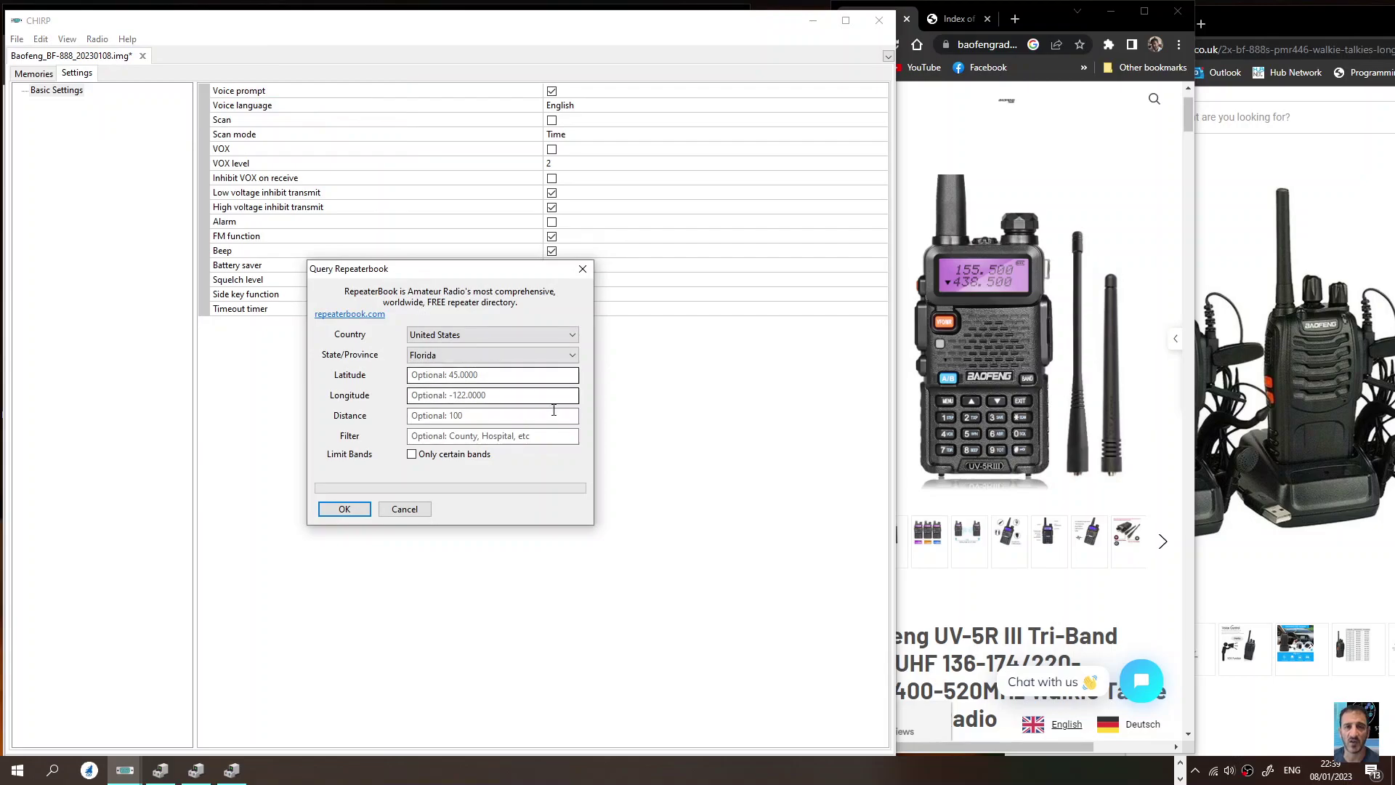
{"action": "left_click", "coordinate": [343, 511]}
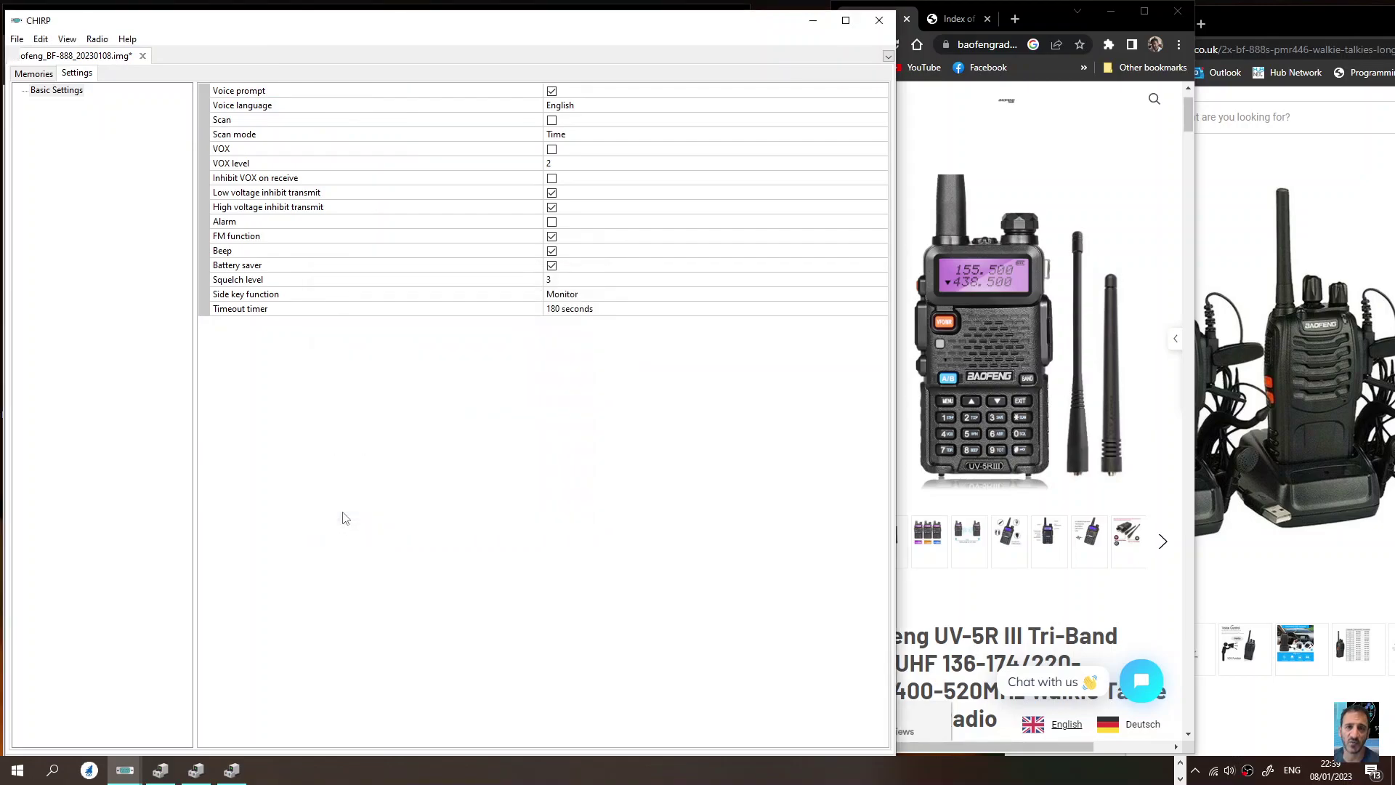
{"action": "scroll", "coordinate": [307, 416], "scroll_direction": "down", "scroll_amount": 13}
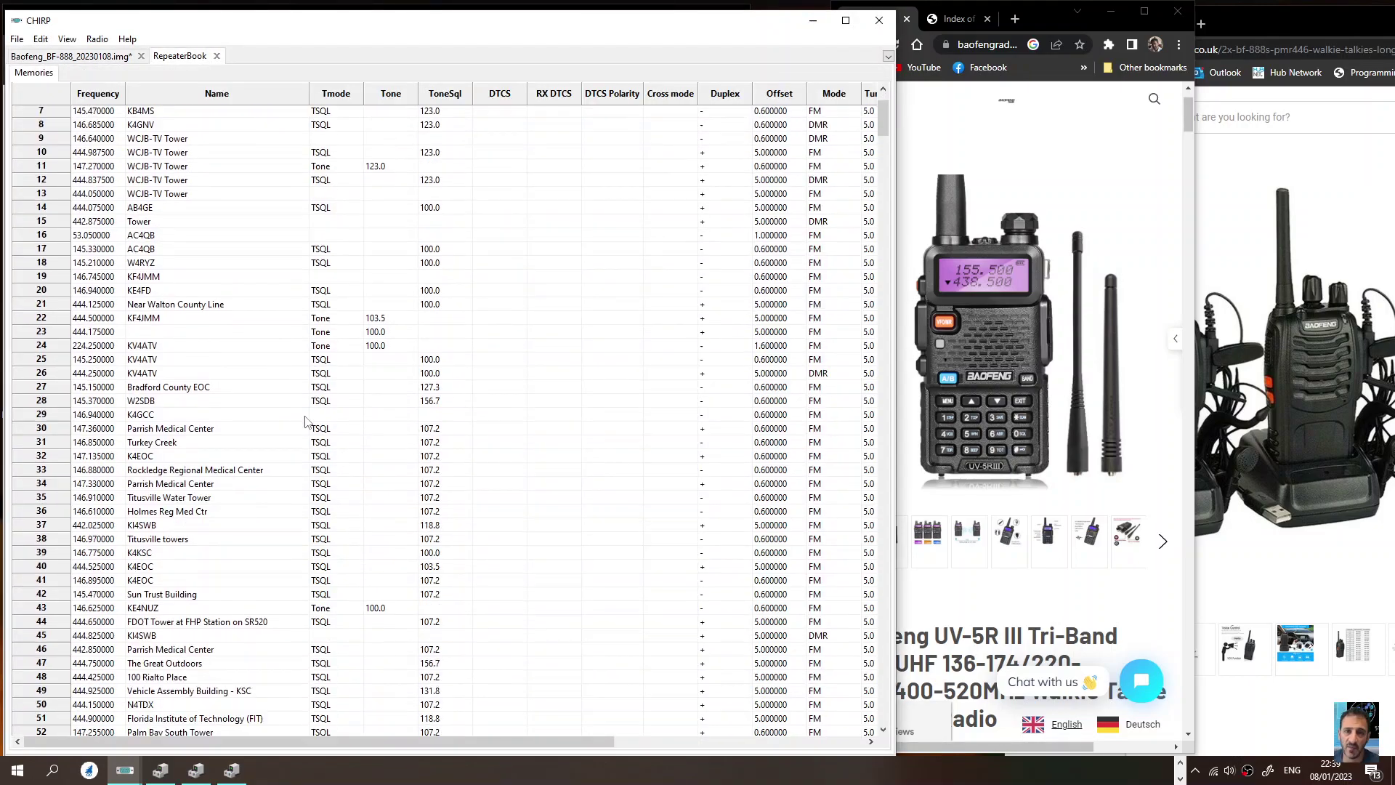
{"action": "scroll", "coordinate": [301, 439], "scroll_direction": "up", "scroll_amount": 13}
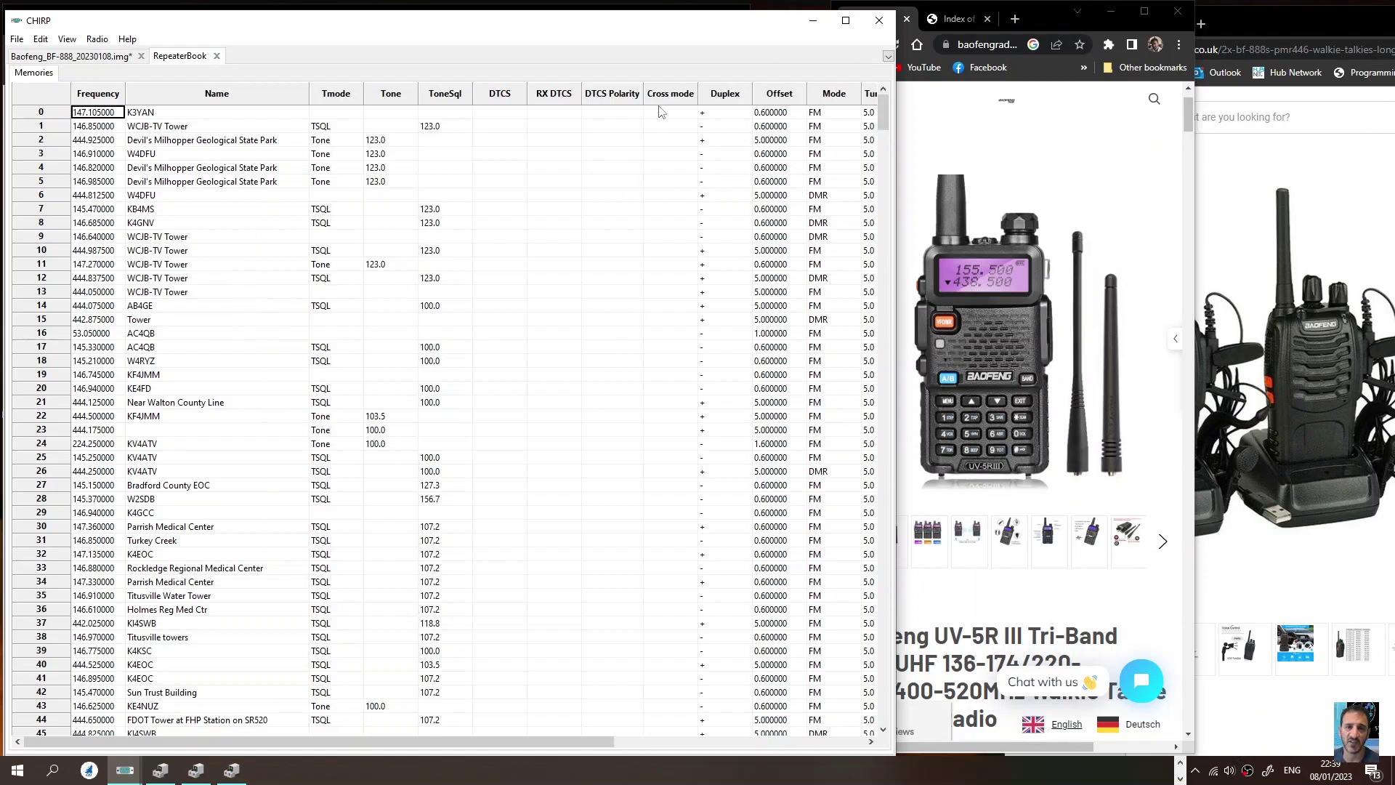
{"action": "left_click", "coordinate": [16, 38]}
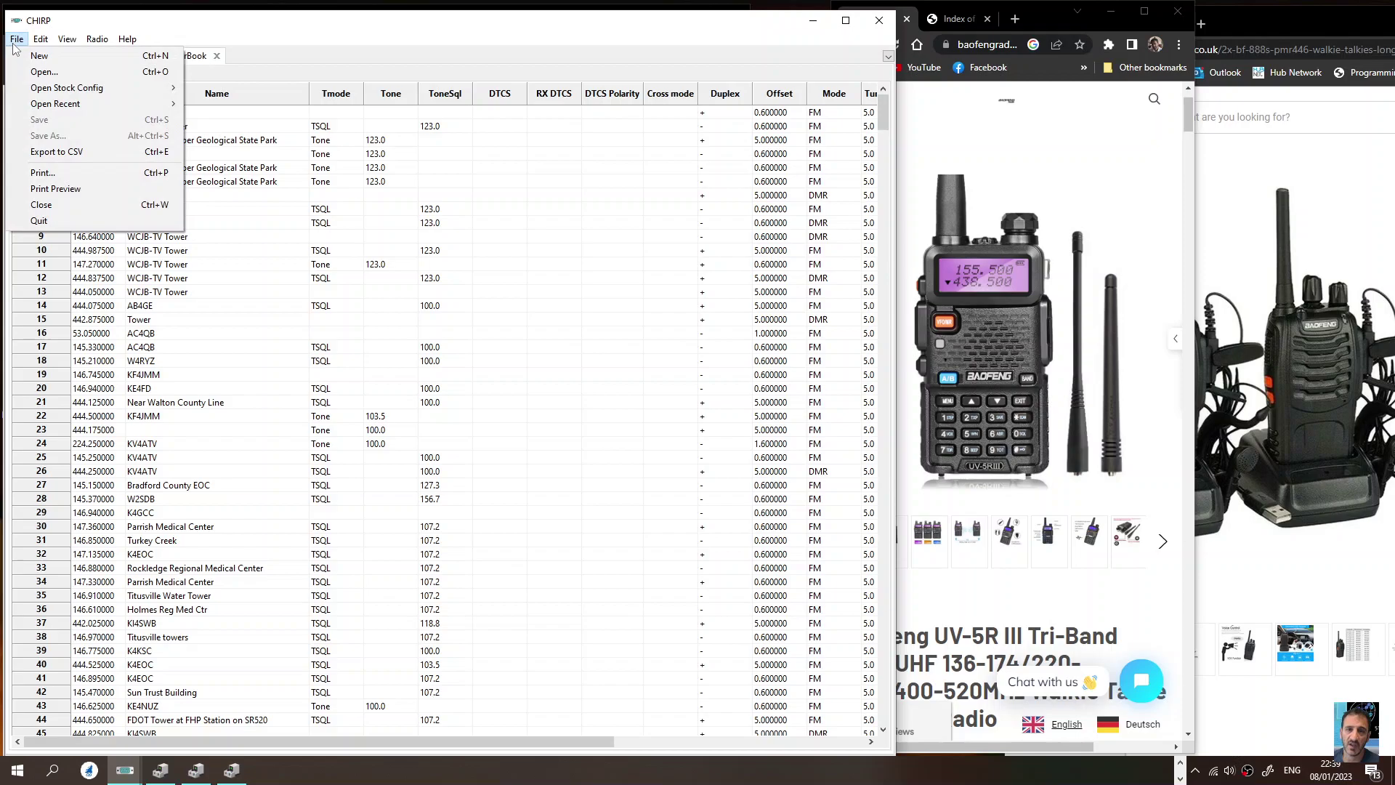
{"action": "left_click", "coordinate": [256, 210]}
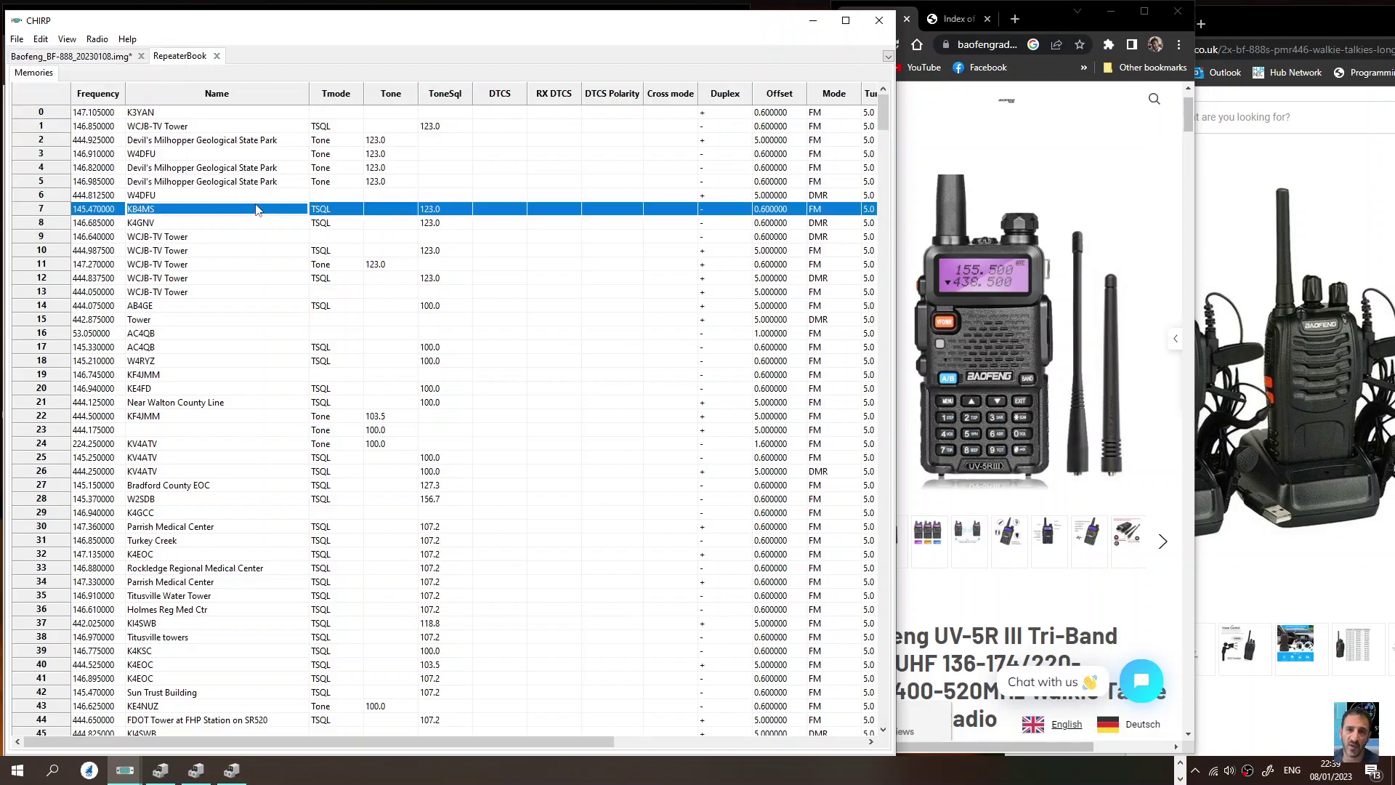
{"action": "left_click", "coordinate": [41, 39]}
{"action": "left_click", "coordinate": [531, 308]}
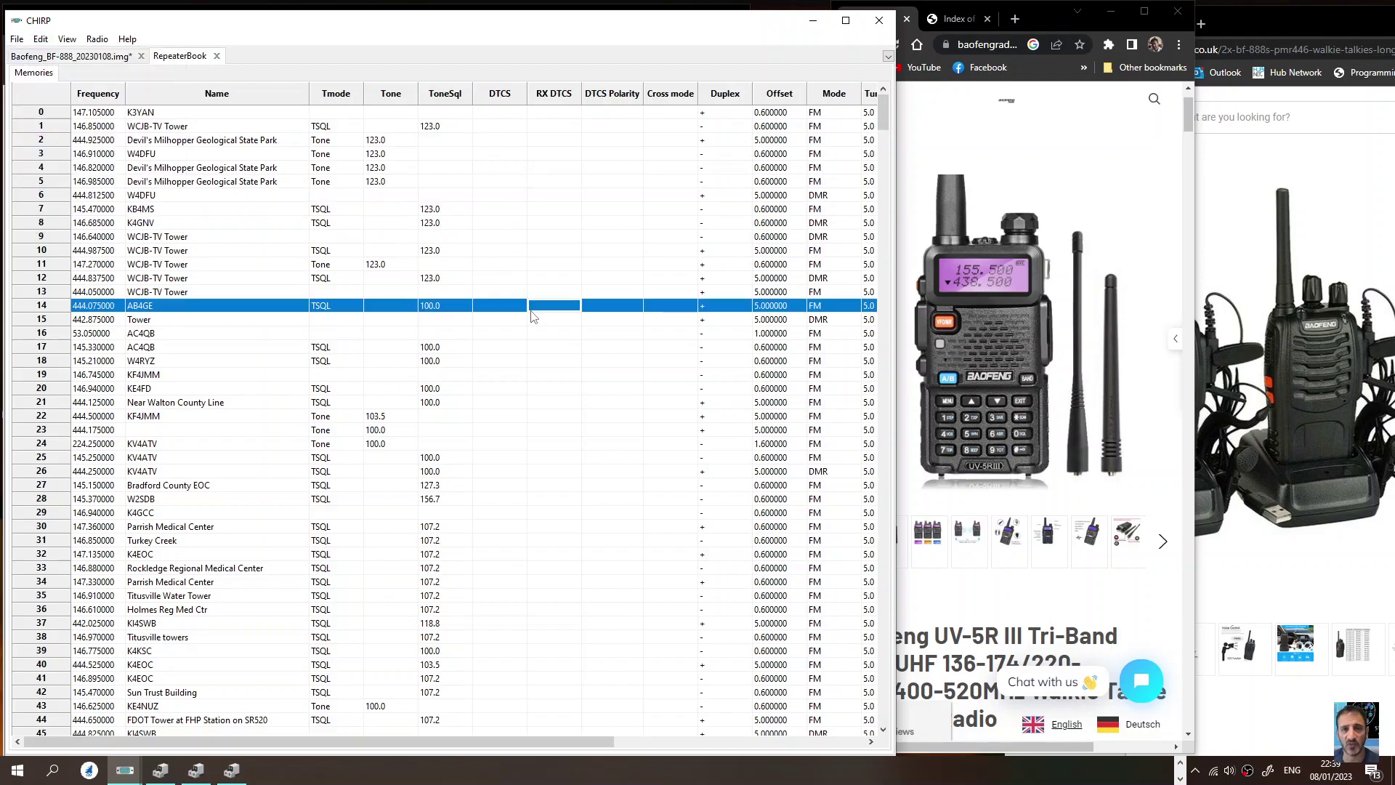
Switch to Chrome and show the page listing the CHIRP download files.
{"action": "left_click", "coordinate": [953, 22]}
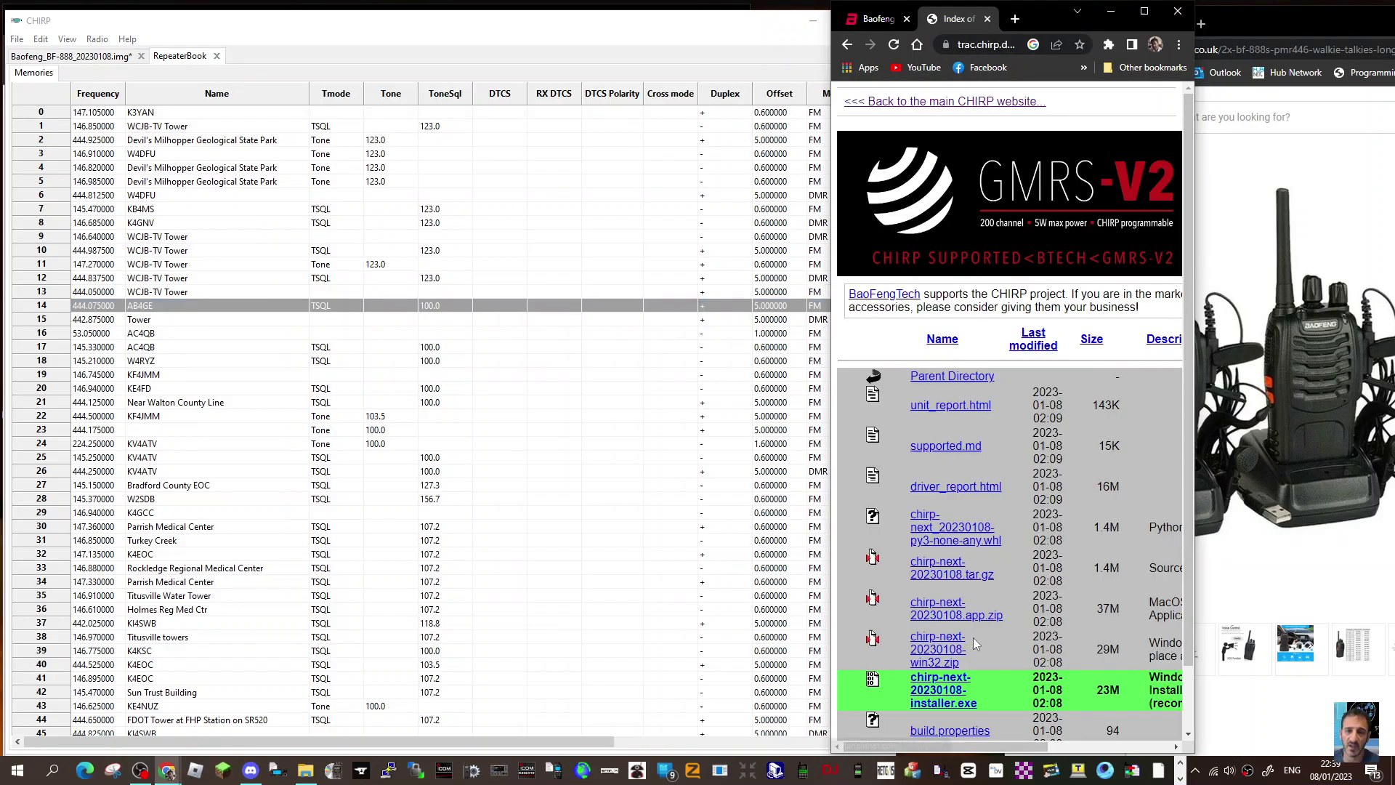